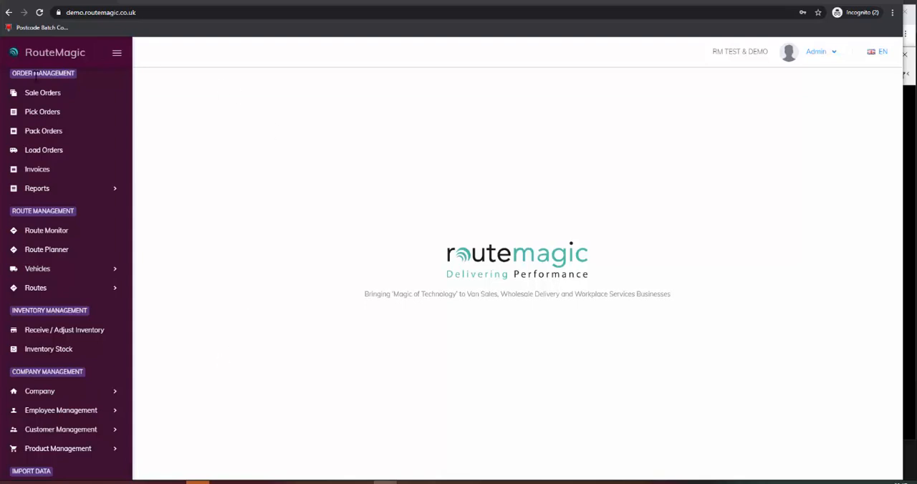
Step: Open the sale orders list and filter it to route R002
left_click(50, 94)
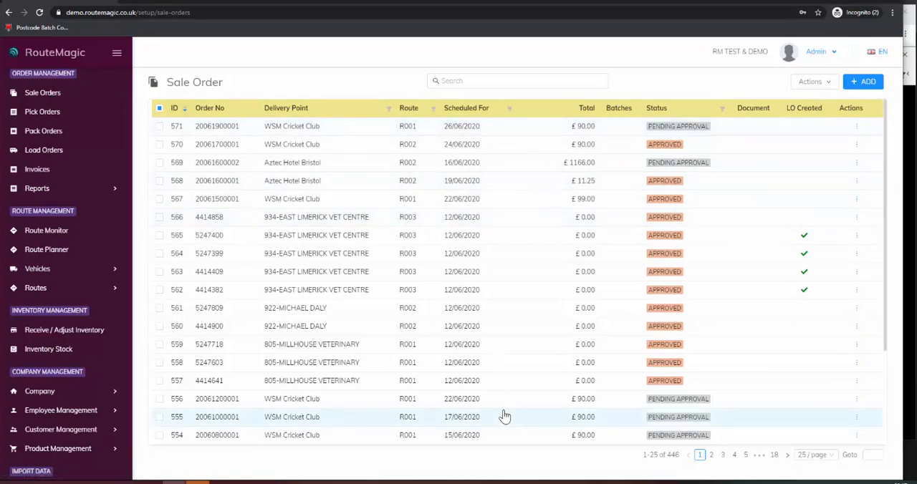
left_click(434, 109)
left_click(381, 133)
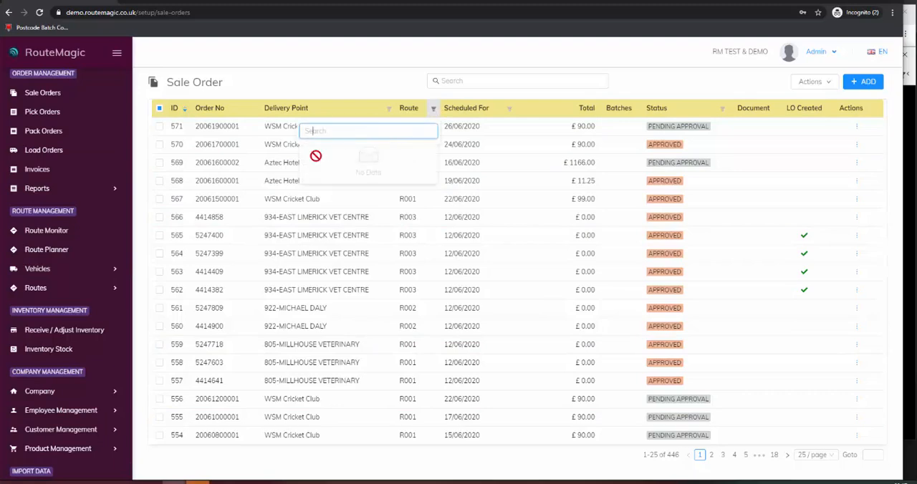
type("R002")
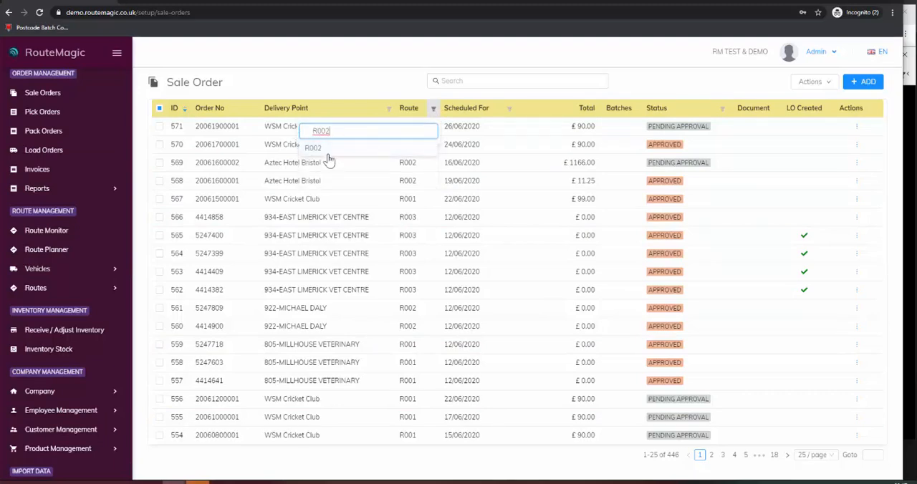
left_click(315, 149)
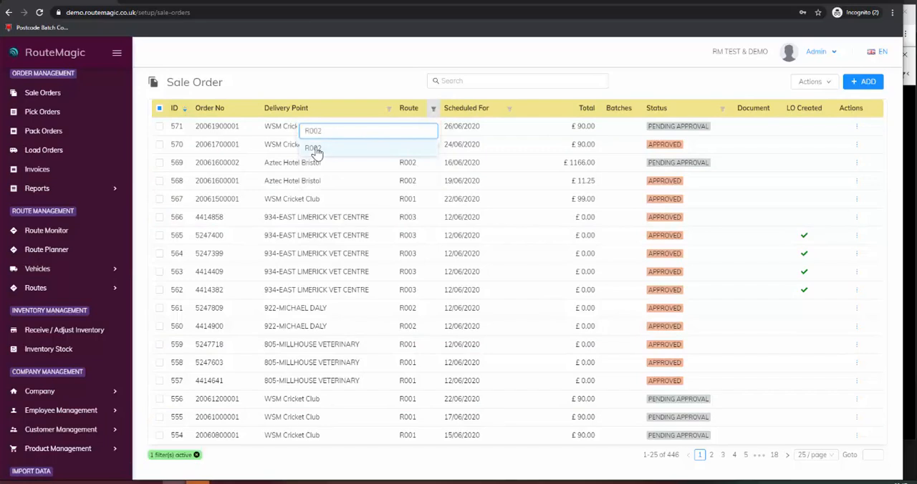
Step: Filter the sale orders to those scheduled for 19/06/2020 only
left_click(527, 108)
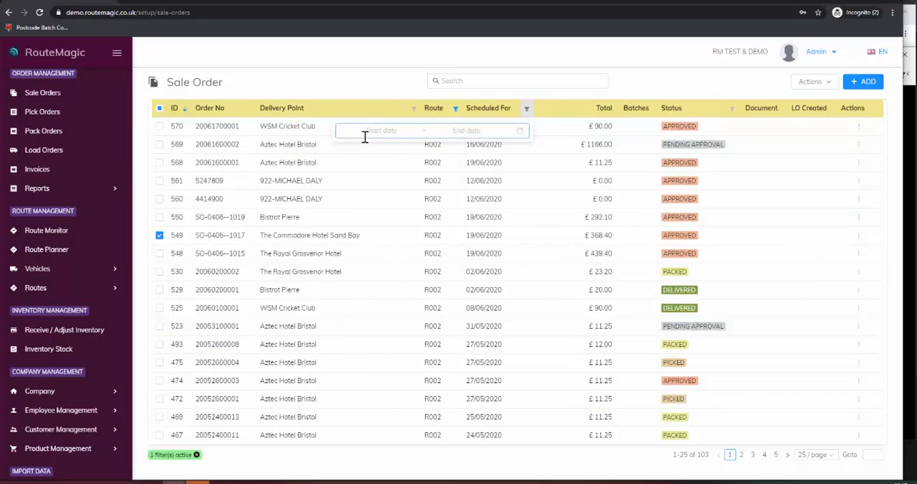
left_click(395, 130)
left_click(436, 218)
left_click(436, 218)
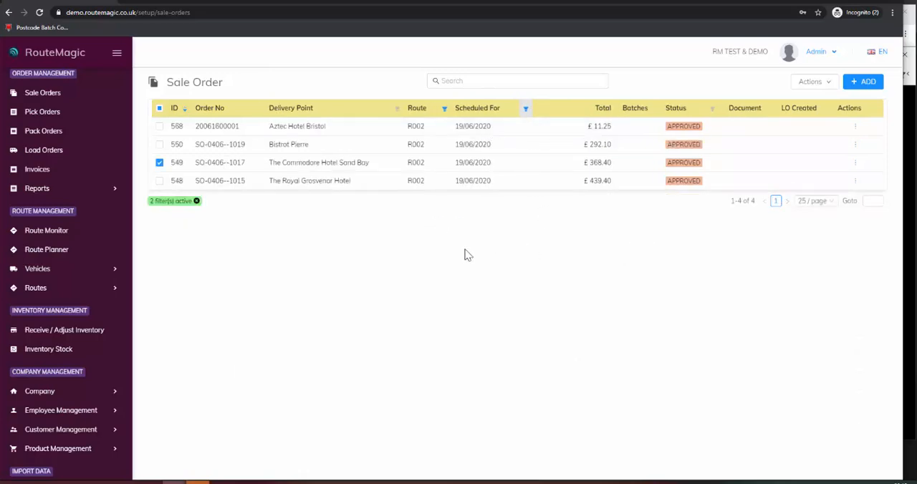
Step: Start a new sale order and choose Bath Brewhouse as the customer
left_click(864, 85)
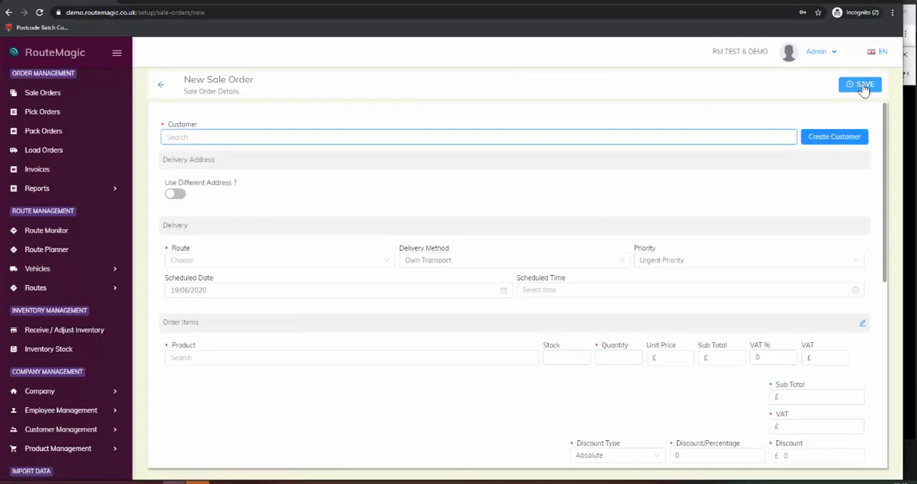
left_click(223, 136)
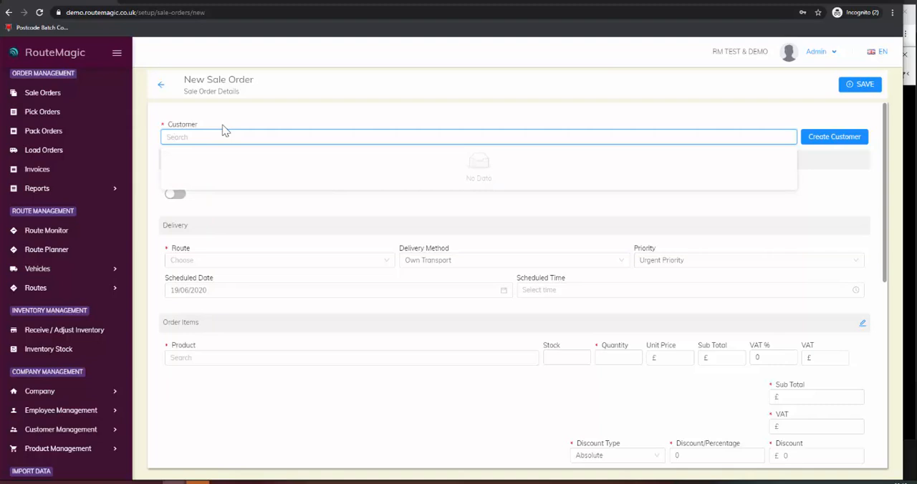
type("bb")
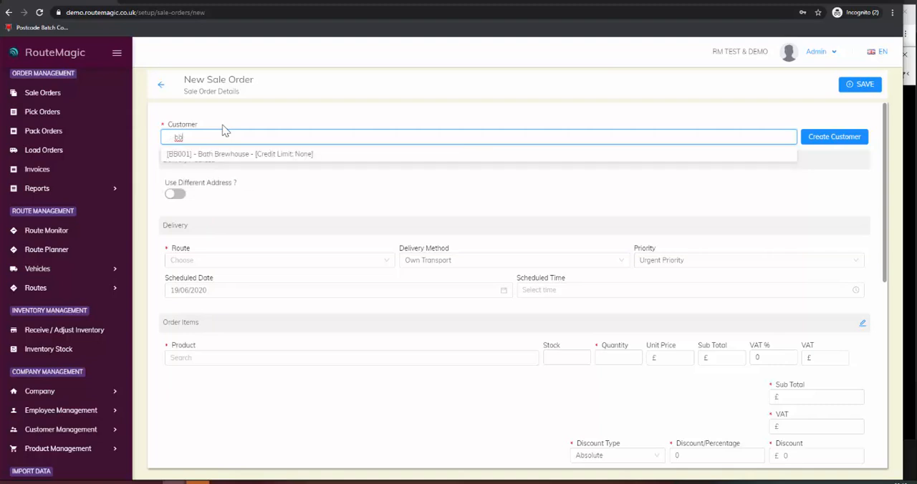
left_click(237, 154)
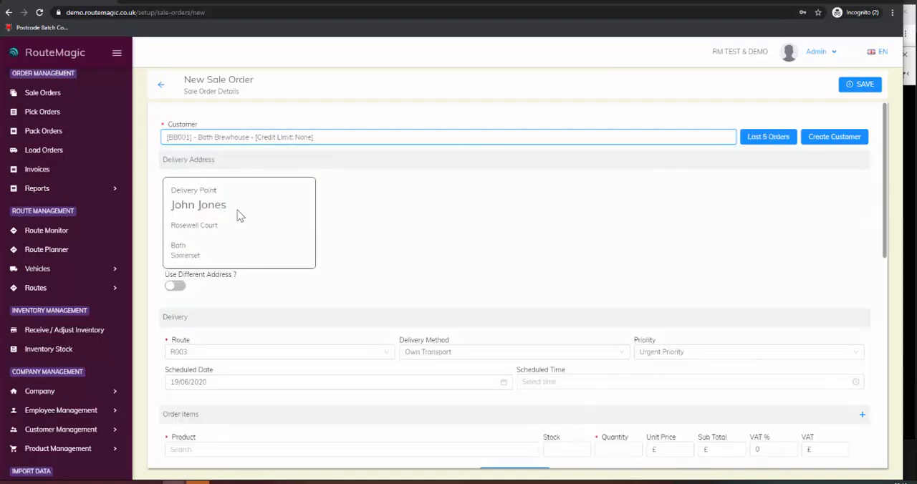
Step: Set the delivery route of the new sale order to R002
left_click(410, 230)
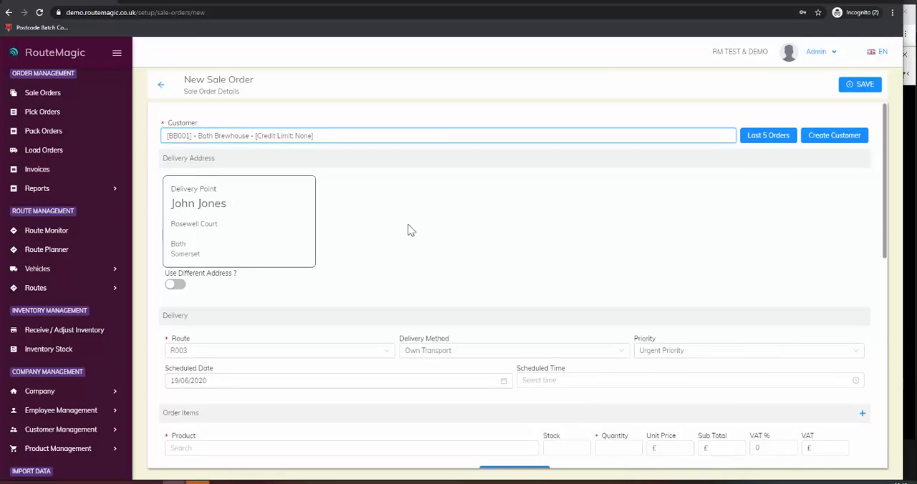
scroll(410, 230, "down", 2)
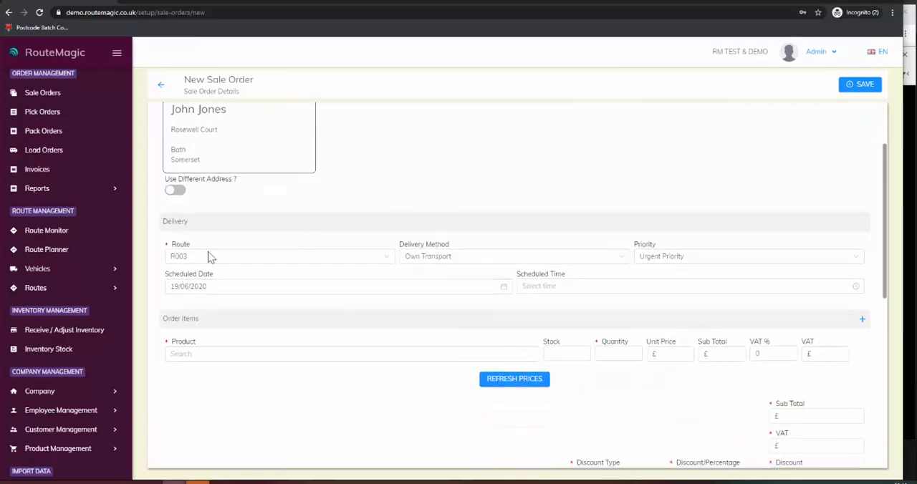
left_click(328, 262)
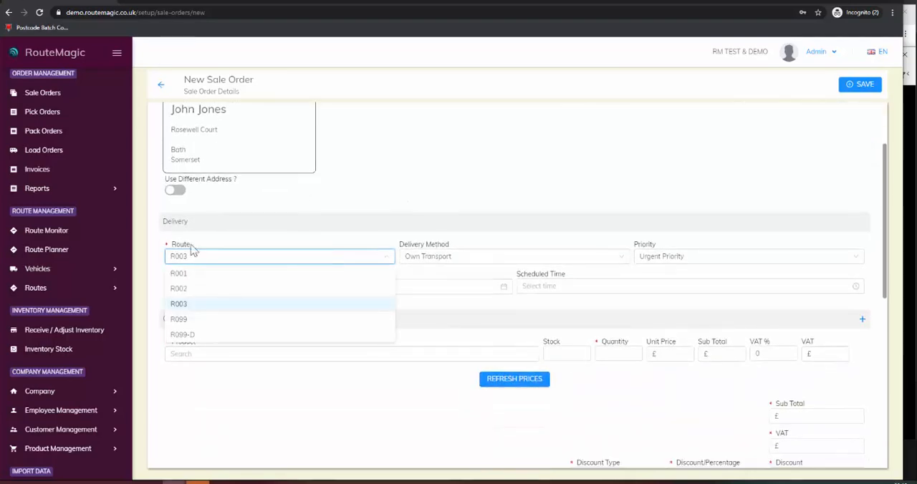
left_click(190, 289)
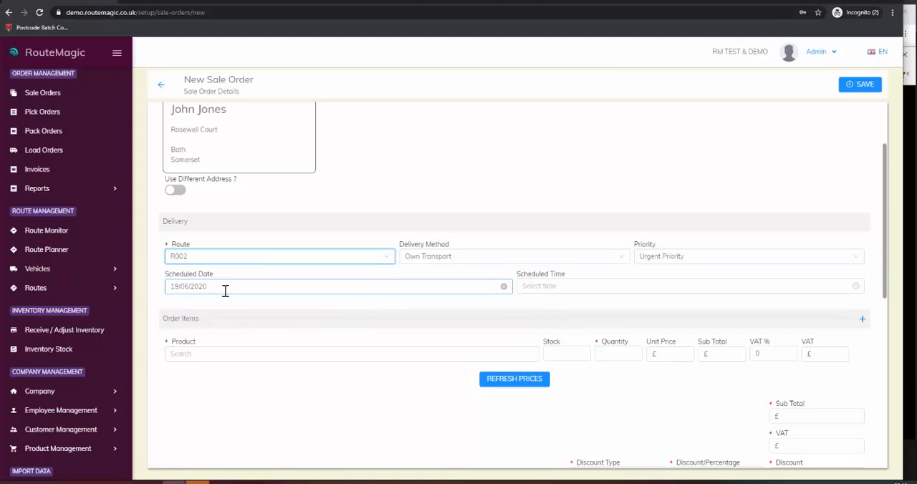
Step: Add the product Chicken Thigh Diced to the order items with a quantity of 4
left_click(253, 359)
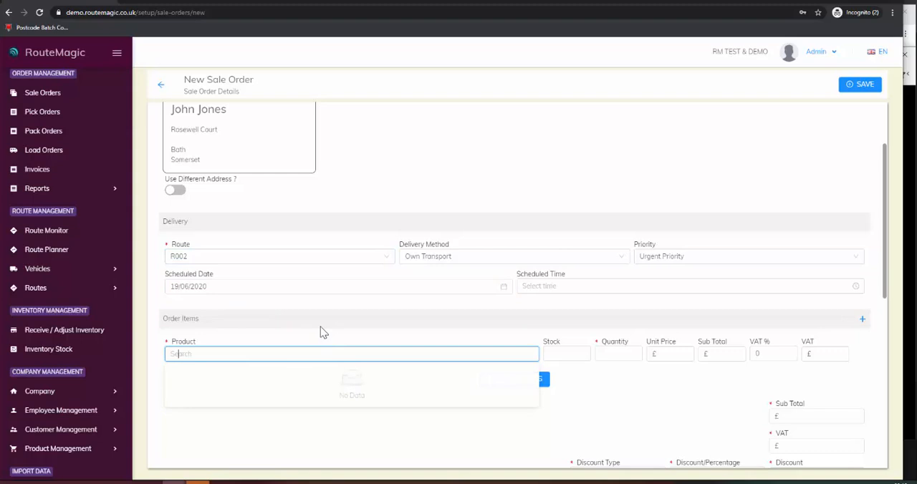
type("ch")
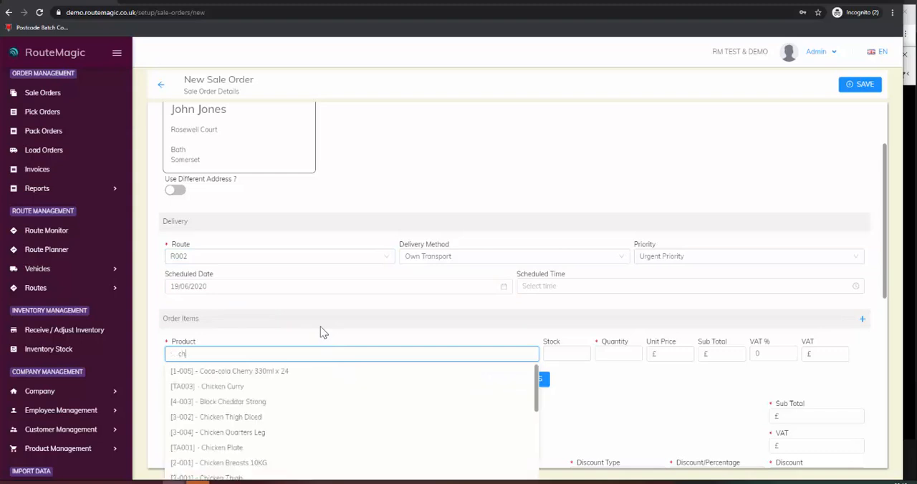
type("icke")
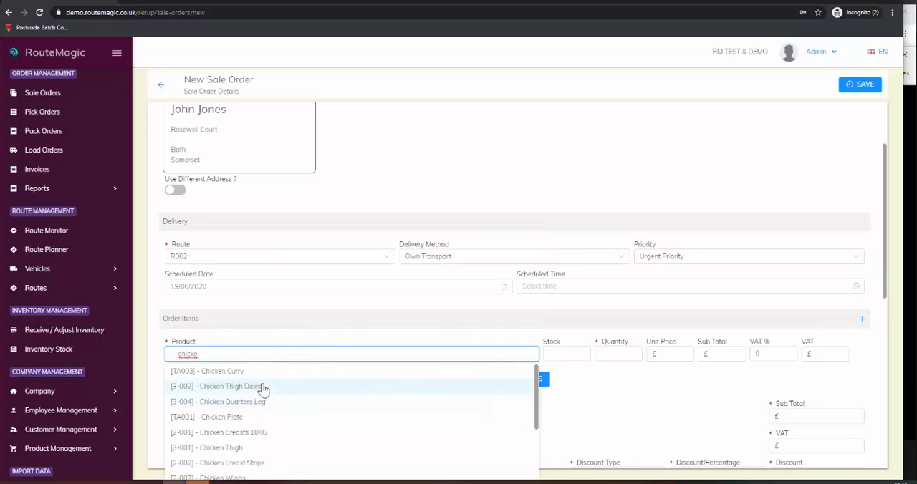
left_click(263, 389)
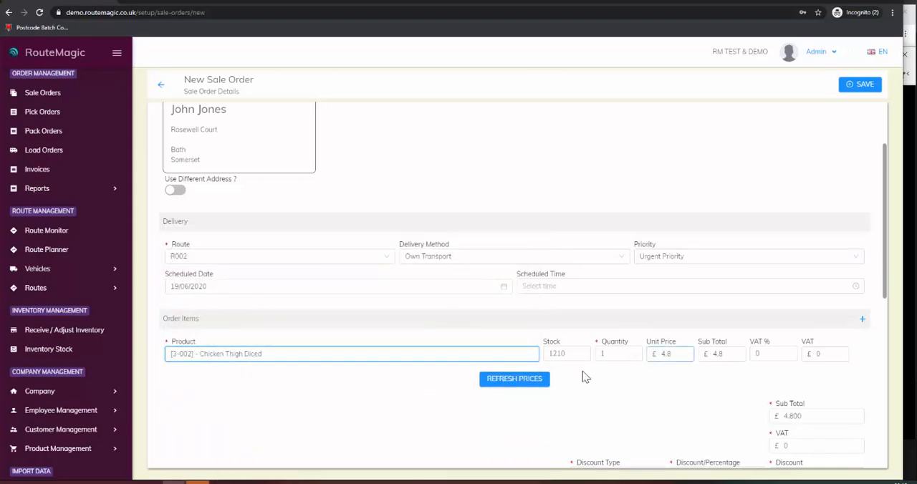
left_click(633, 352)
left_click(633, 352)
left_click(634, 352)
Step: Add a second order item for the product Chicken Breasts 10KG
left_click(863, 320)
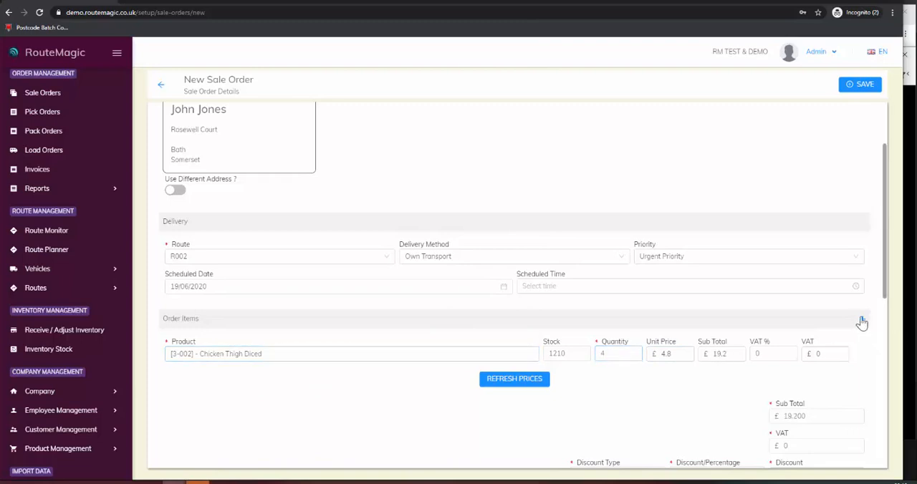
left_click(281, 379)
type("chicken")
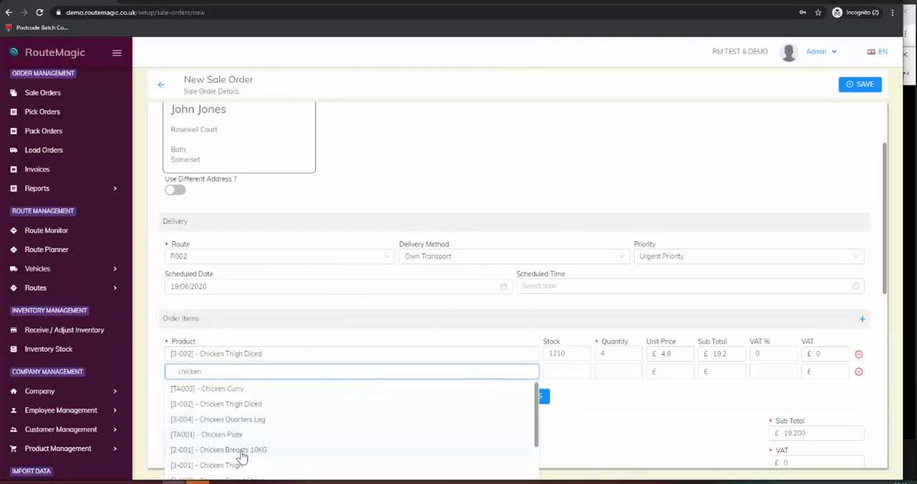
left_click(242, 457)
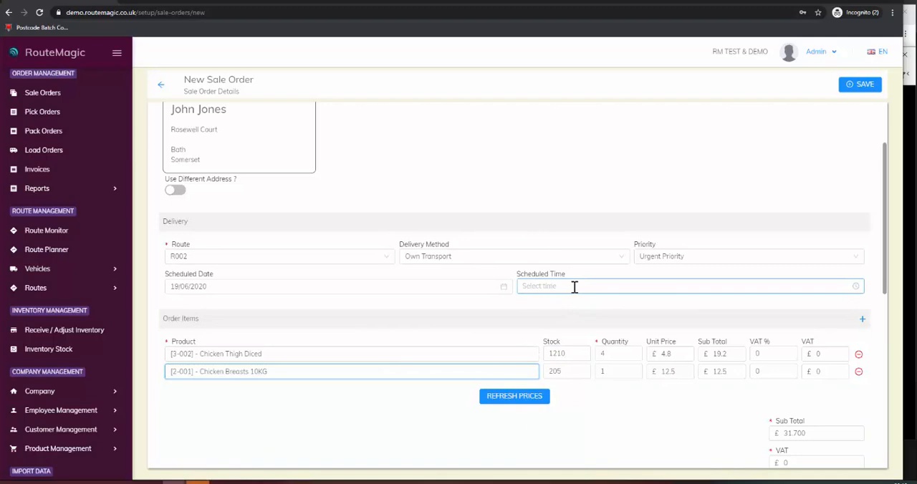
Step: Review the order documents, internal details and note fields, and save the new sale order
scroll(575, 293, "down", 6)
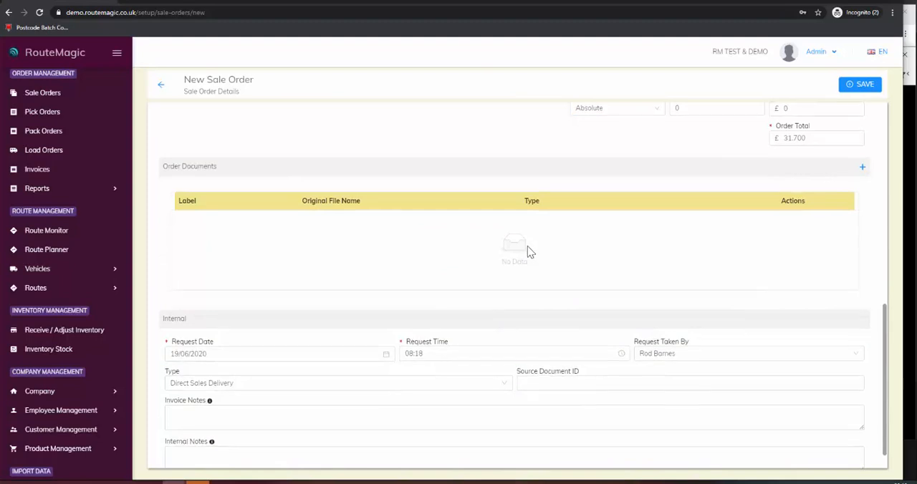
scroll(528, 251, "down", 1)
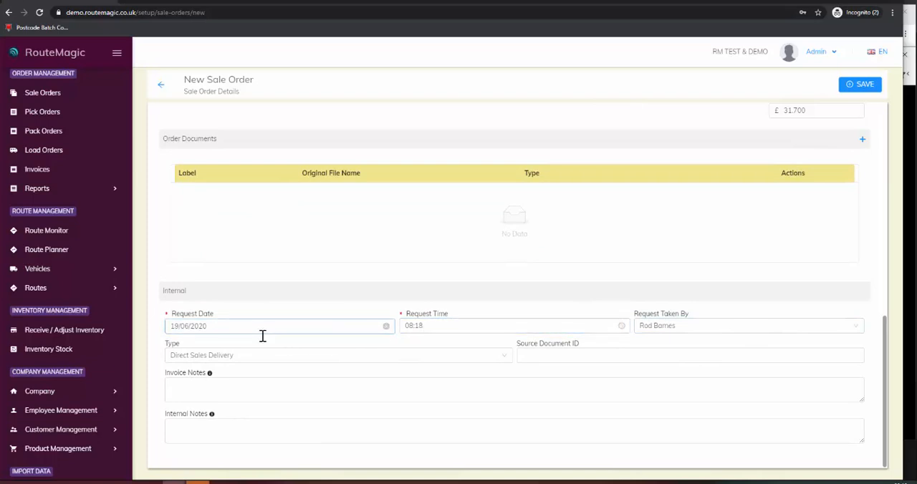
left_click(265, 389)
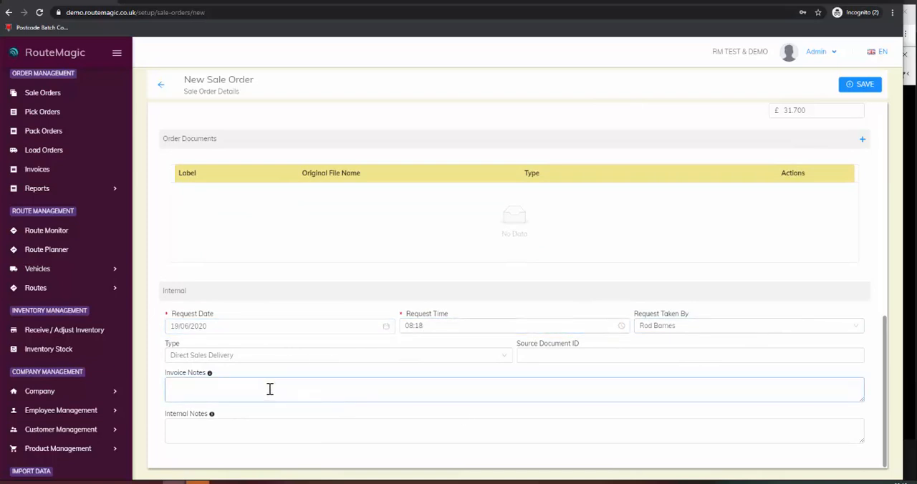
left_click(232, 435)
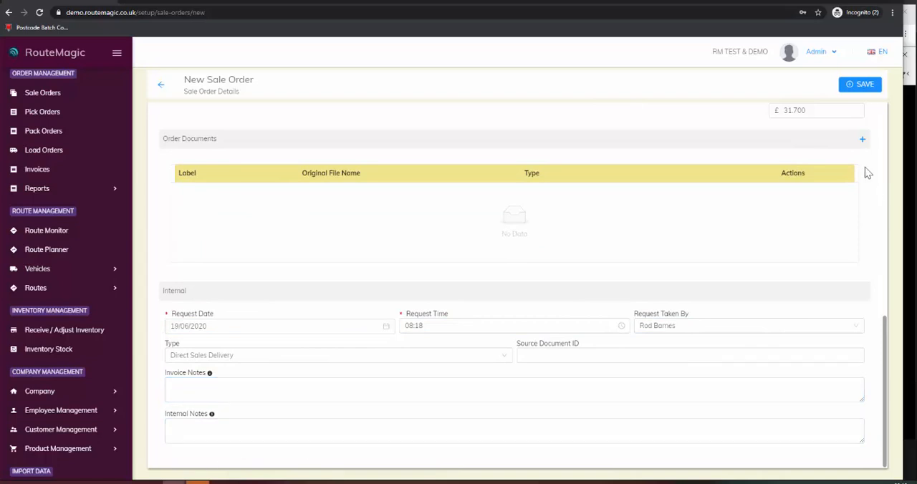
left_click(862, 86)
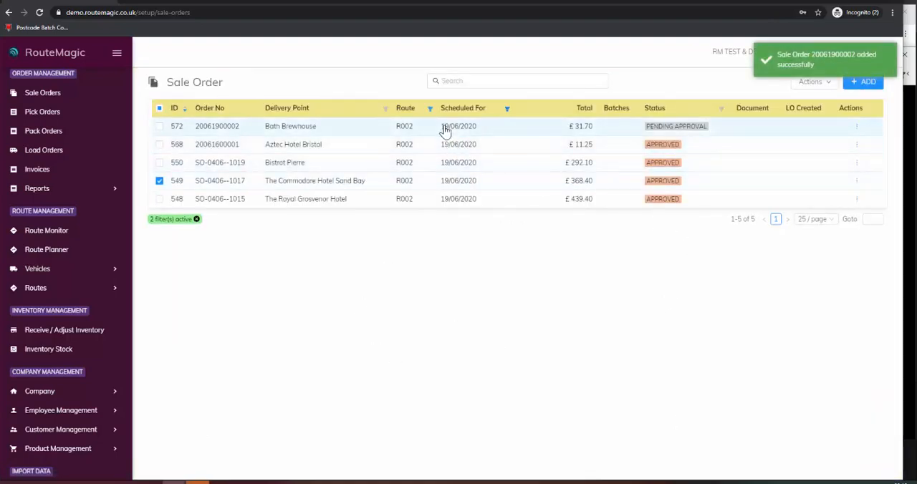
Step: Approve all sale orders in the filtered list together and clear the selection
left_click(159, 181)
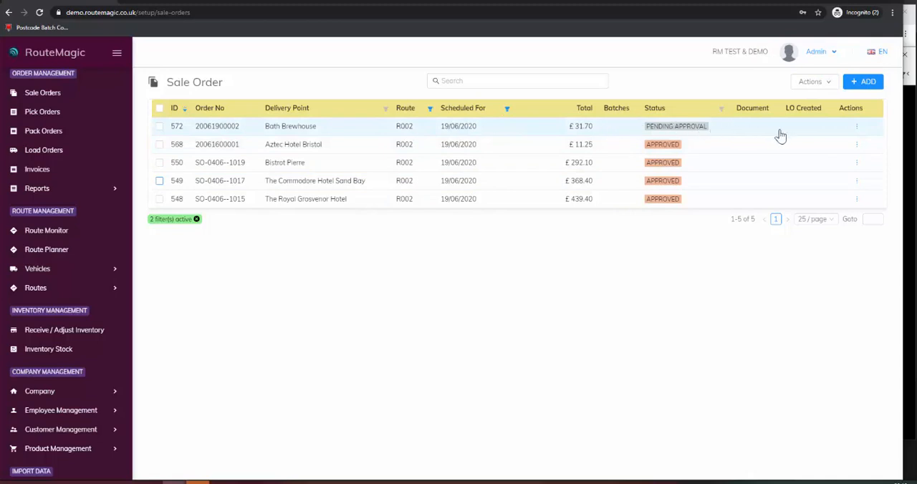
left_click(159, 108)
left_click(817, 83)
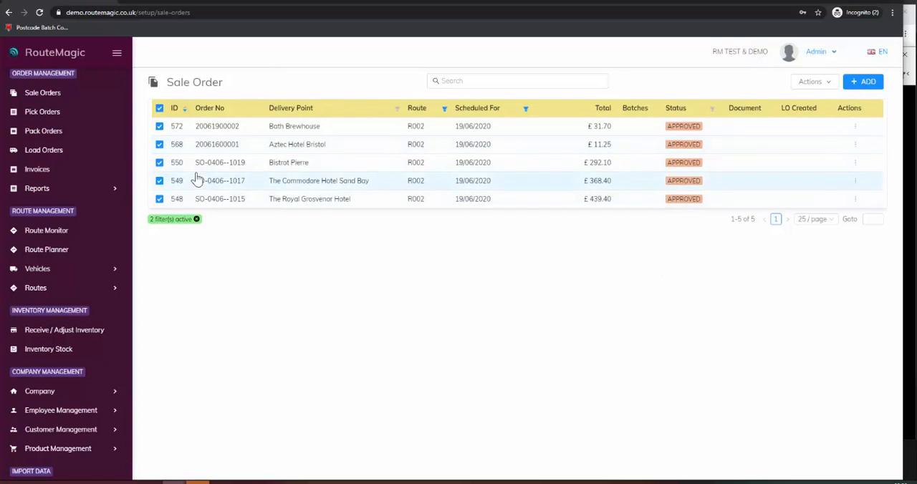
left_click(159, 108)
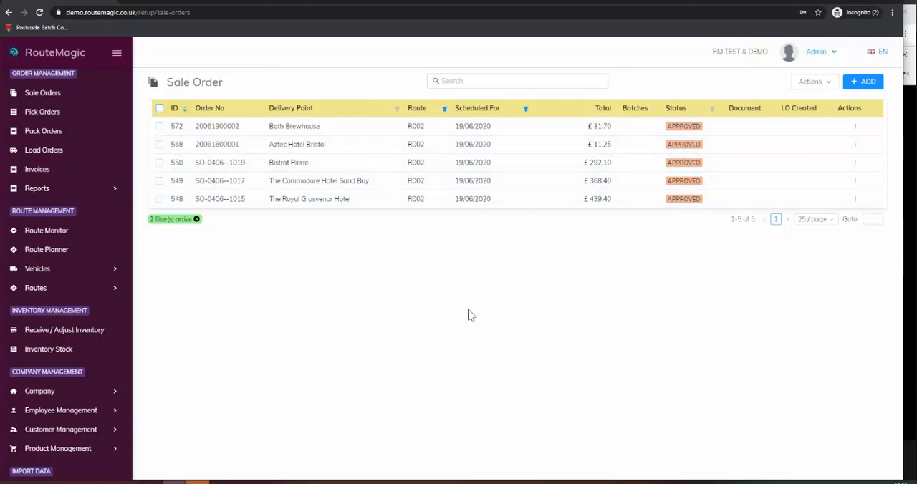
Step: Open the pick orders list and clear all existing row selections
left_click(50, 113)
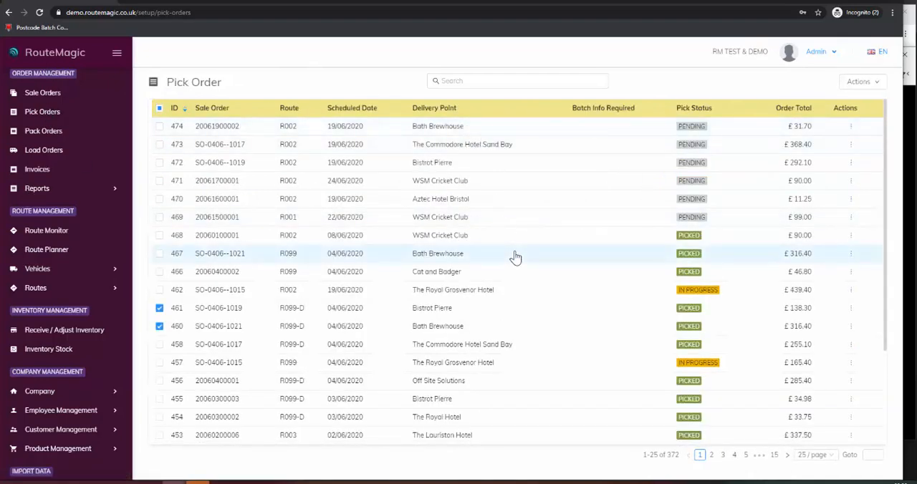
left_click(159, 110)
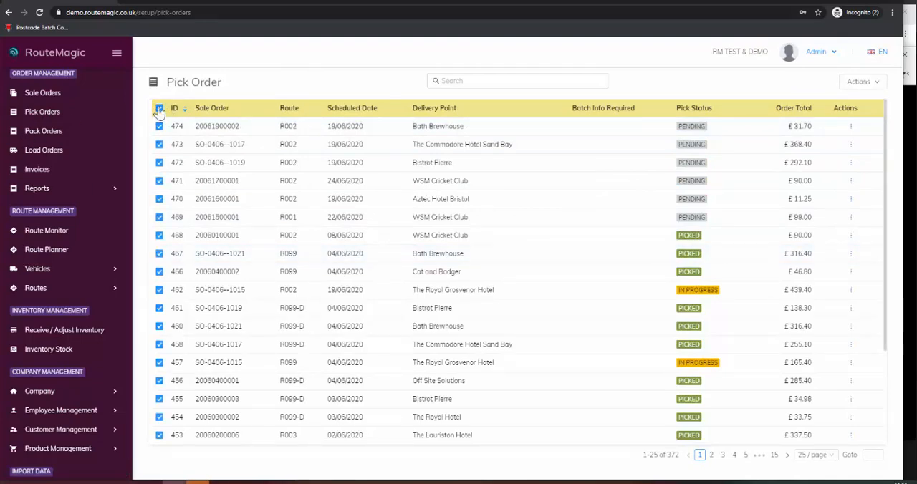
left_click(159, 109)
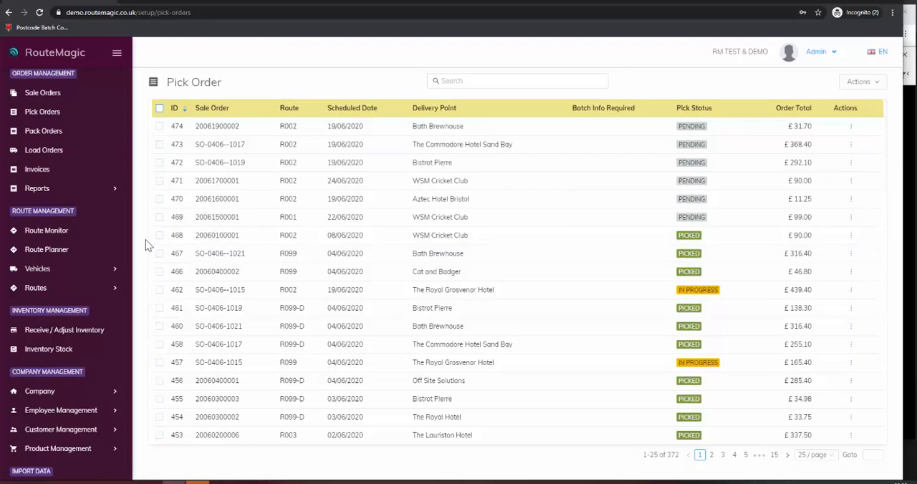
Step: Open the newest Bath Brewhouse pick order, enable Skip Pack and confirm the pick
left_click(462, 128)
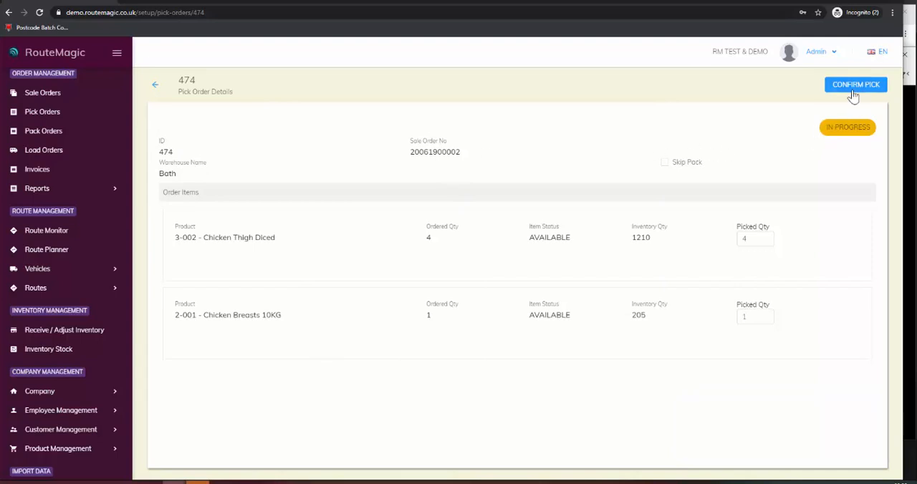
left_click(665, 164)
left_click(857, 86)
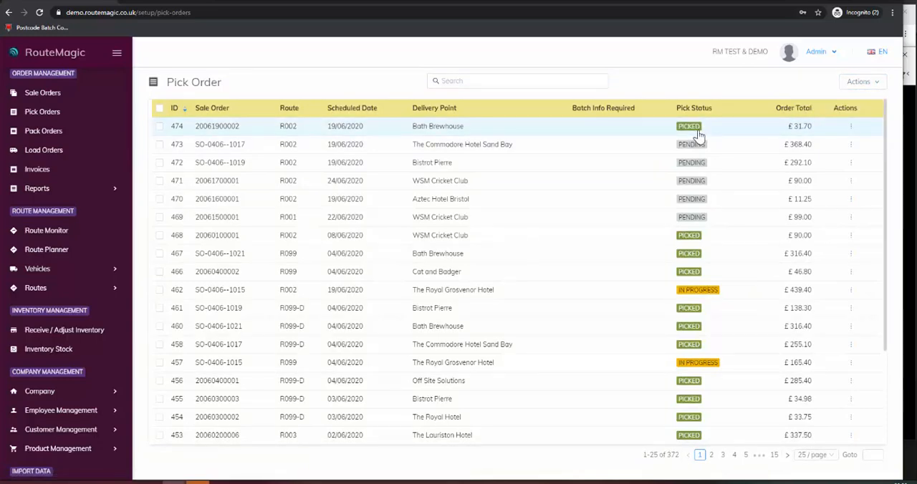
Step: Bulk pick the R002 orders dated 19/06/2020 for The Commodore Hotel Sand Bay, Bistrot Pierre, Aztec Hotel Bristol and The Royal Grosvenor Hotel
left_click(159, 145)
left_click(159, 162)
left_click(160, 184)
left_click(159, 200)
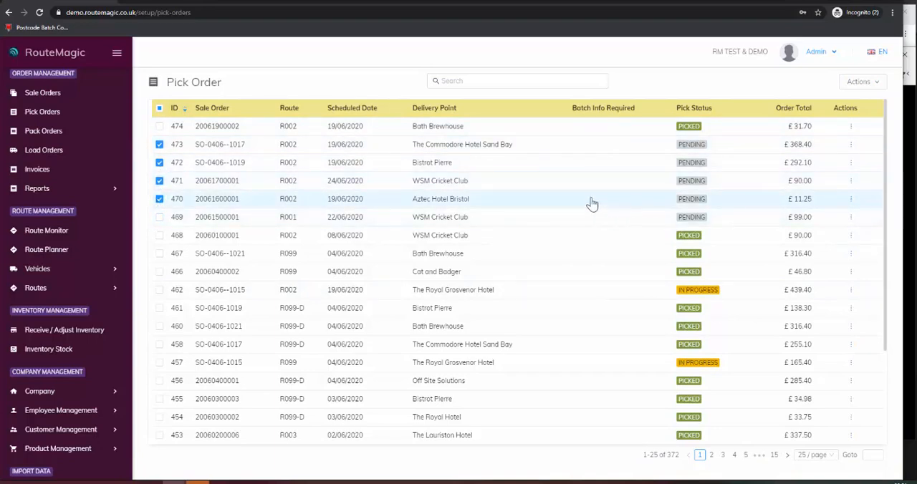
left_click(159, 183)
left_click(868, 82)
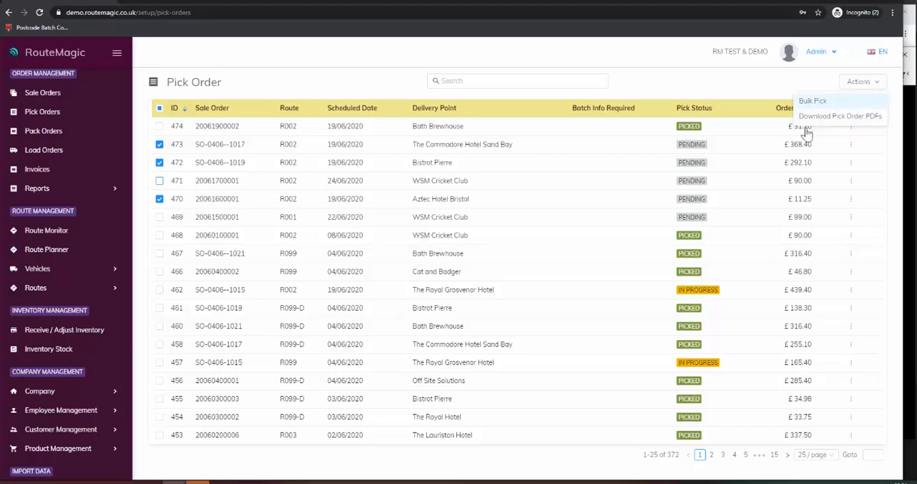
left_click(159, 290)
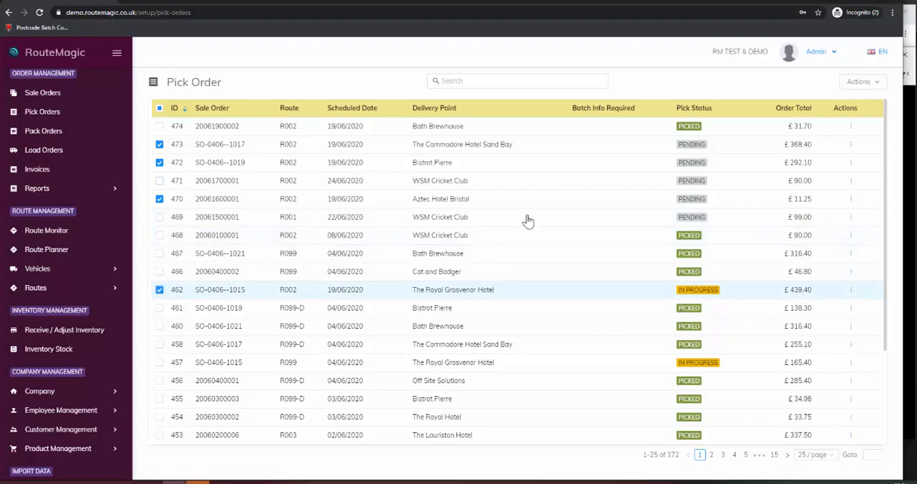
mouse_move(852, 91)
left_click(830, 104)
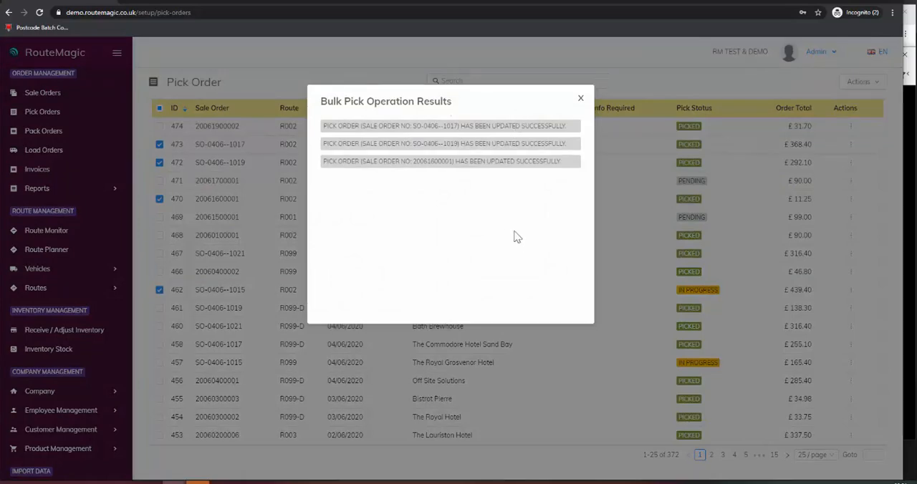
left_click(582, 101)
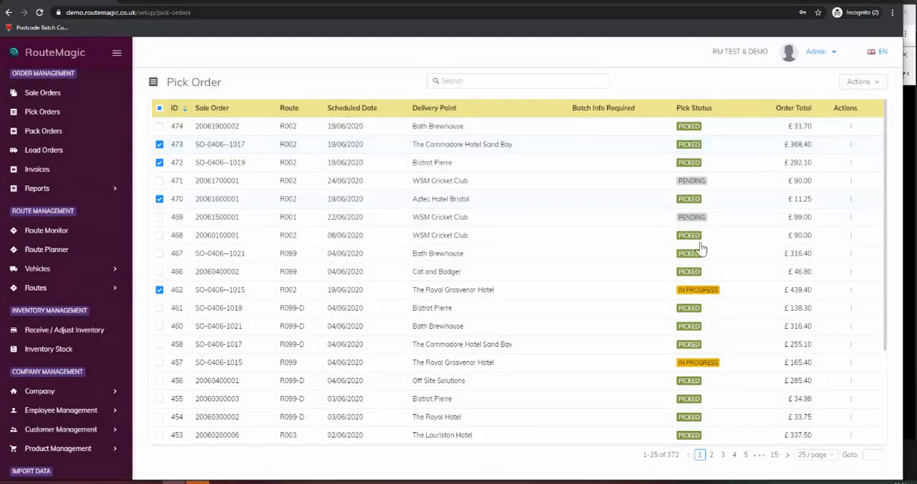
Step: Bulk pack the four R002 pack orders dated 19/06/2020 and create load orders for them
left_click(47, 133)
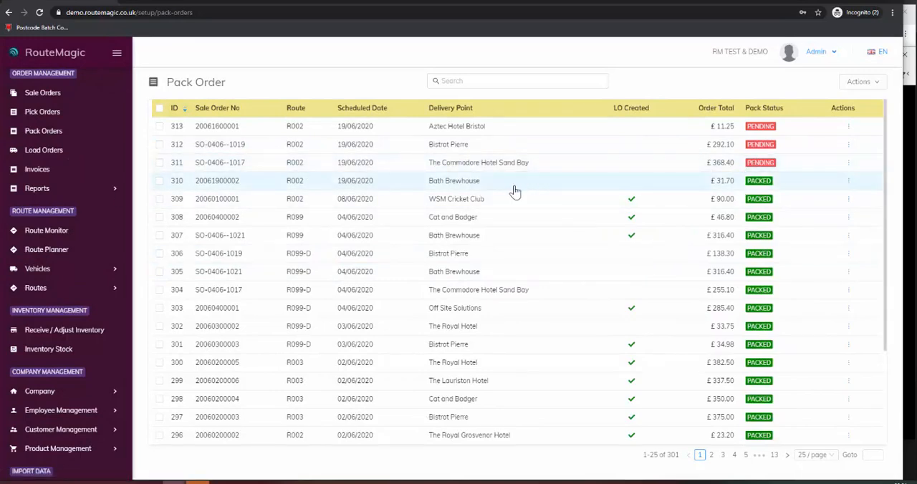
left_click(159, 126)
left_click(159, 144)
left_click(159, 162)
left_click(159, 181)
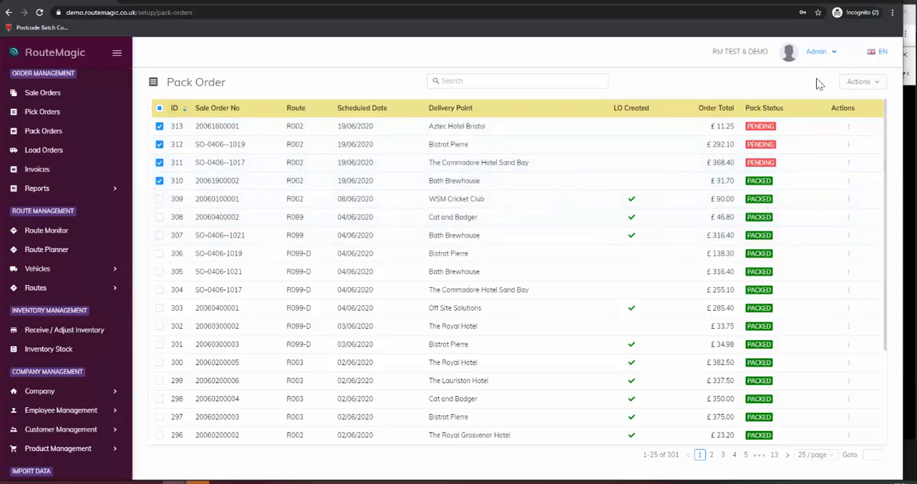
left_click(863, 82)
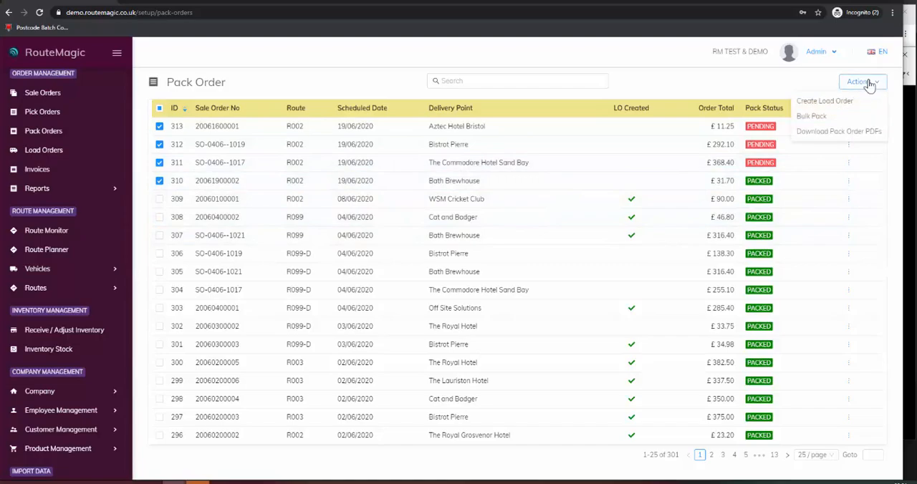
left_click(823, 117)
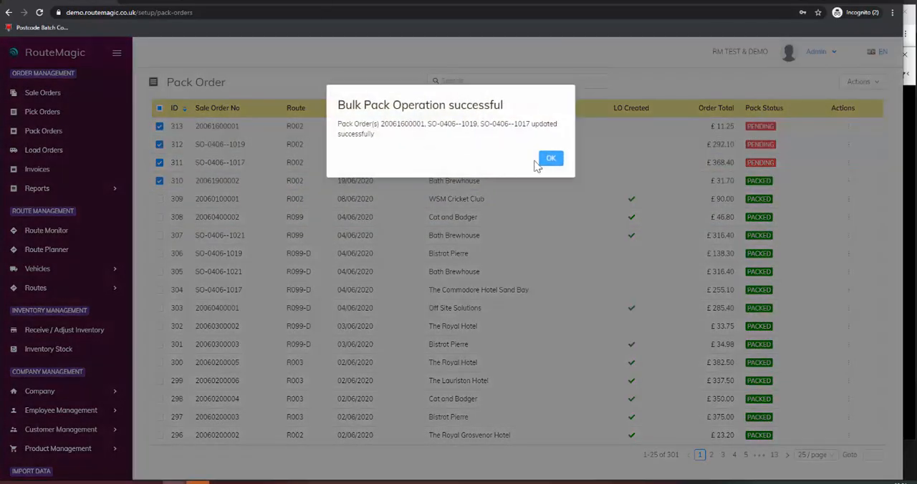
left_click(550, 157)
left_click(859, 82)
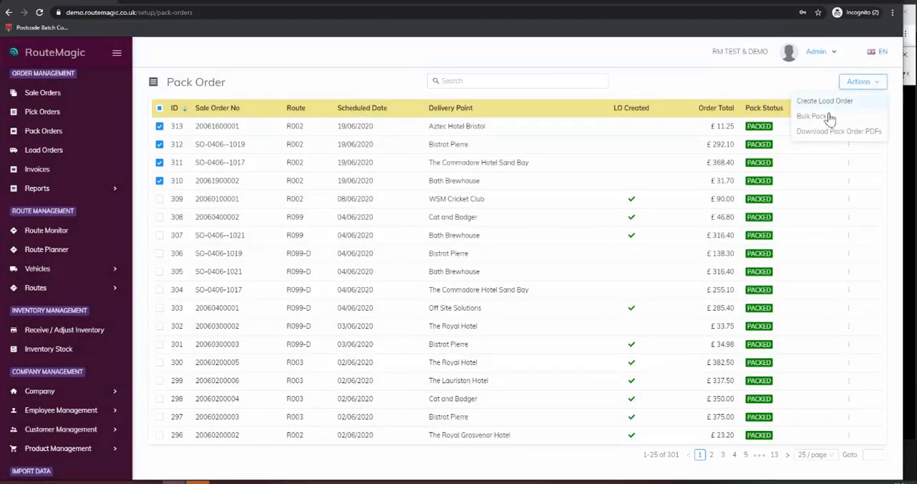
left_click(824, 101)
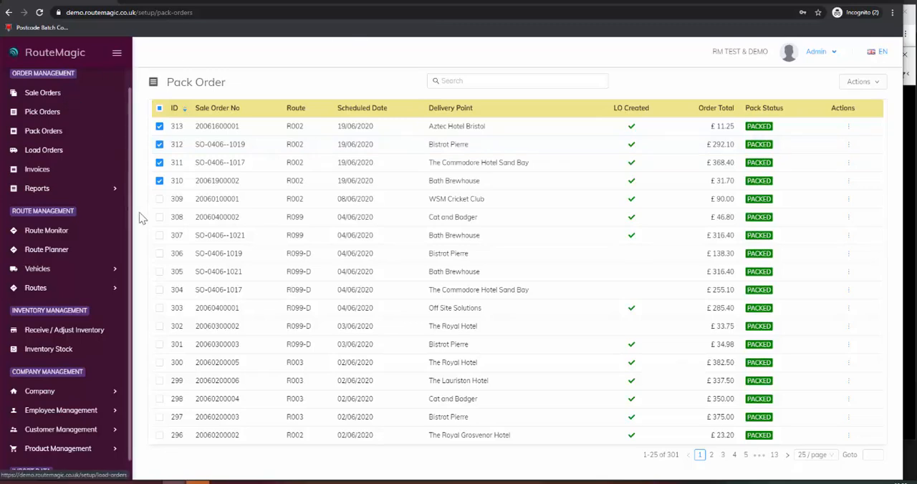
Step: Plan the routes for 19/06/2020 in the Route Planner and move the Mercure Bri... and The Comm... stops from R003 to R099
left_click(61, 253)
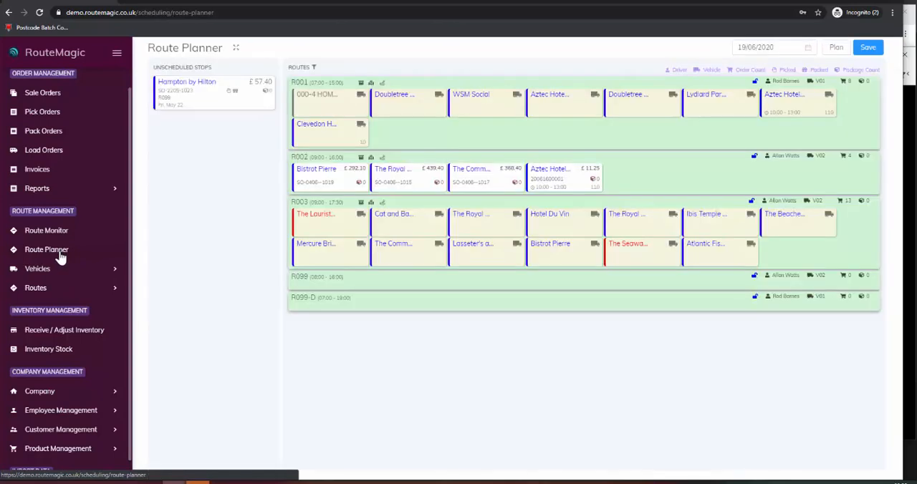
left_click(836, 48)
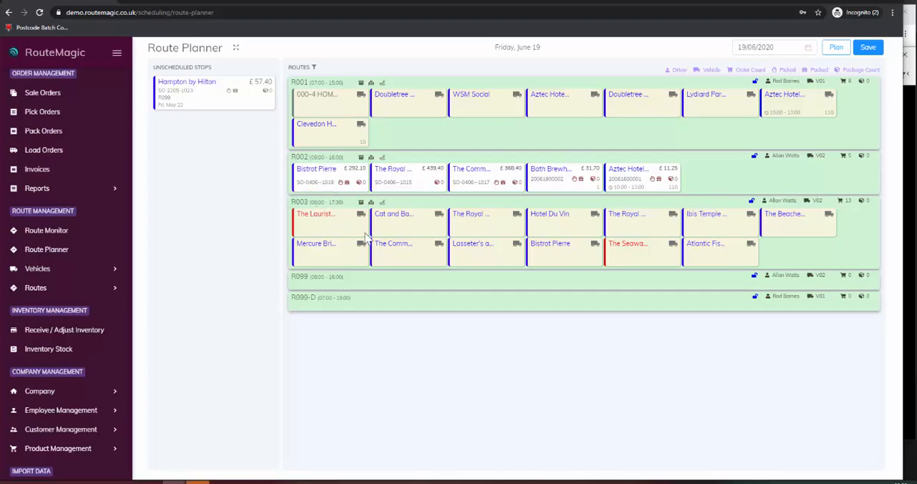
left_click_drag(337, 255, 352, 285)
left_click_drag(338, 255, 424, 289)
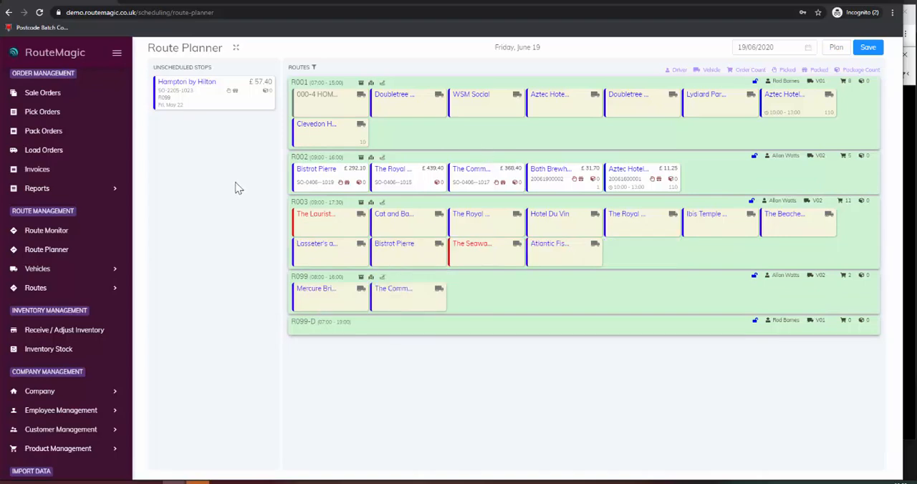
Step: View route R002's stops on the map and optimise the route's stop order
left_click(371, 158)
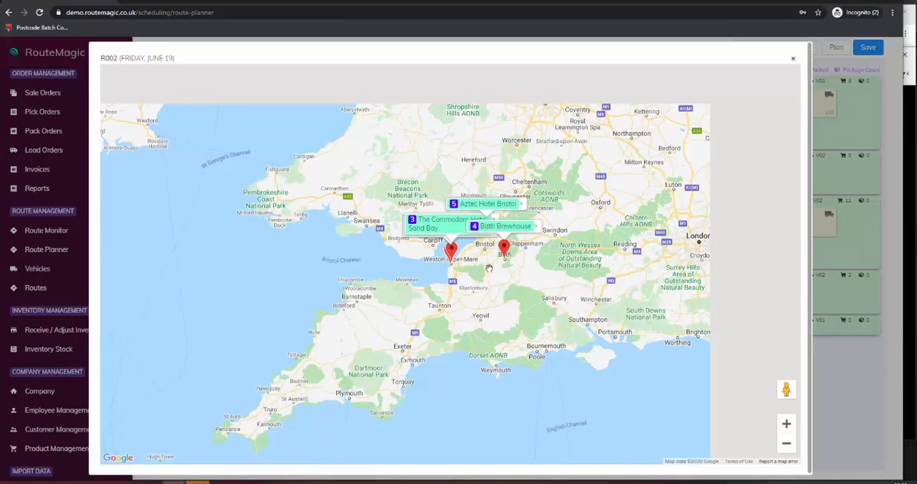
left_click(793, 58)
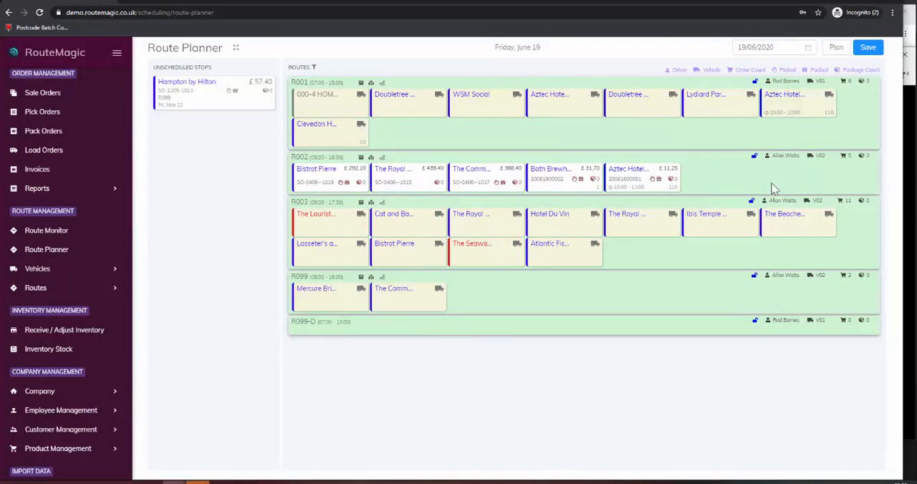
left_click(382, 157)
mouse_move(396, 187)
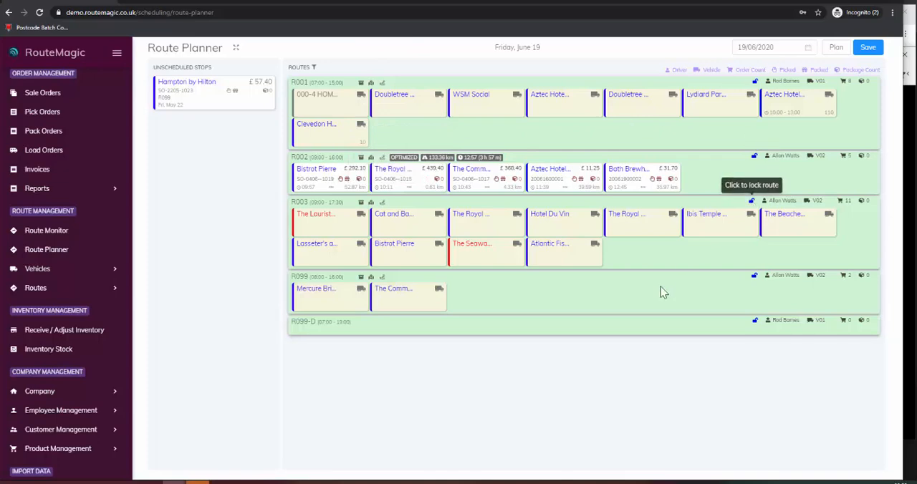
Step: Check the drive details of R002's stops, lock the route and save the route plan
mouse_move(334, 193)
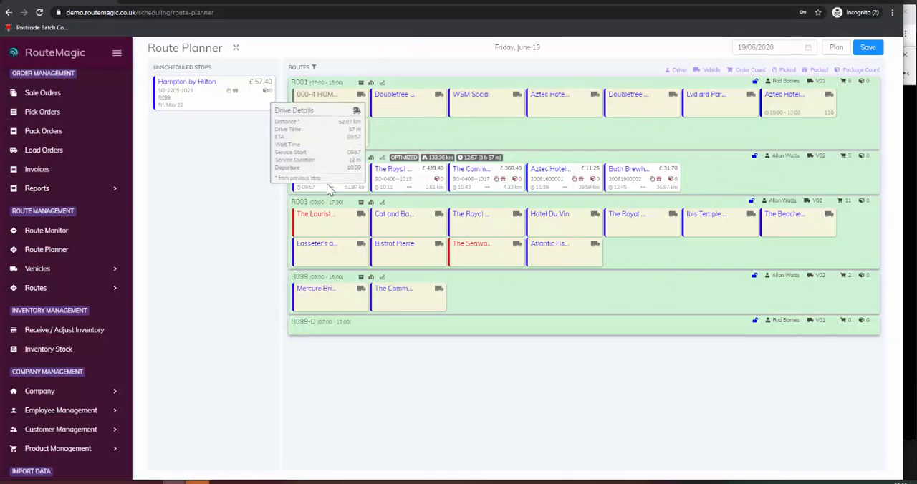
mouse_move(471, 190)
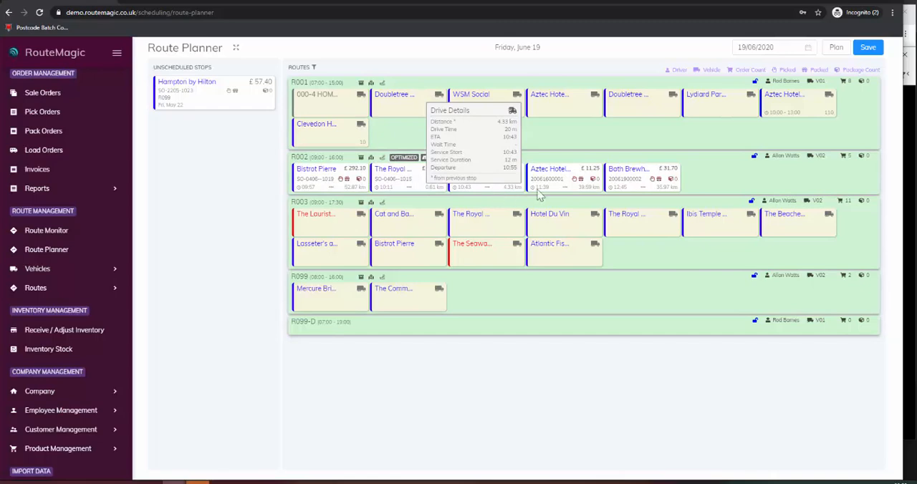
mouse_move(568, 195)
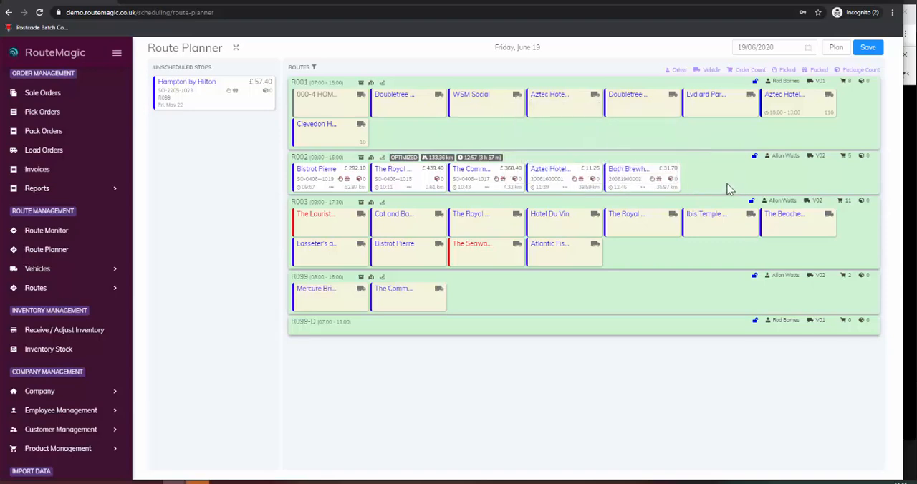
left_click(755, 157)
left_click(875, 50)
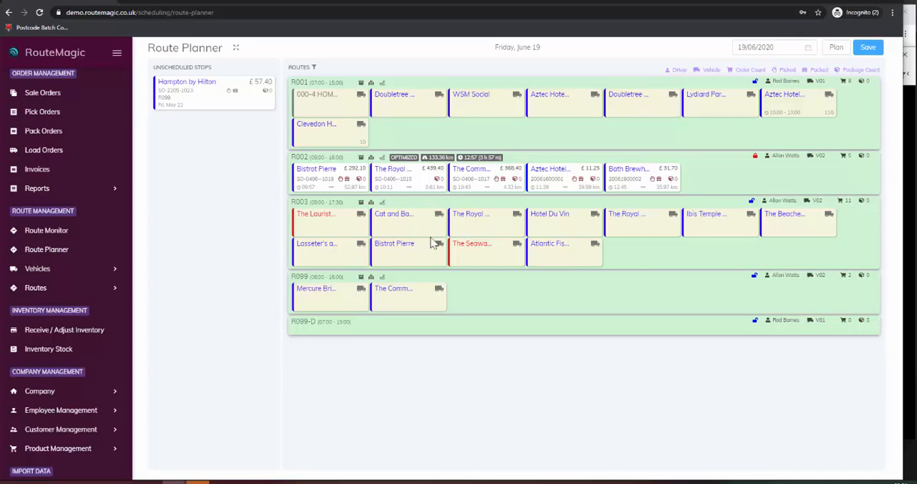
Step: Open the Route Monitor, switch to the driver app on the mirrored phone, log in and download today's R002 route
left_click(51, 233)
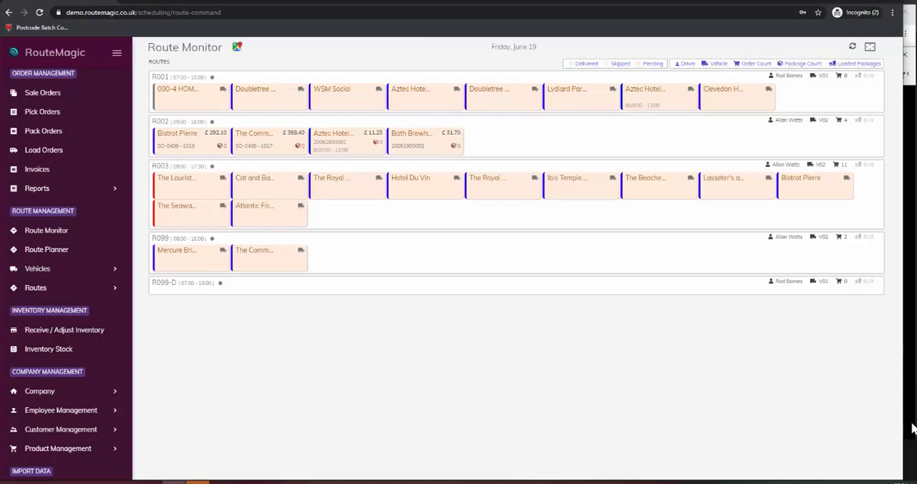
left_click(911, 432)
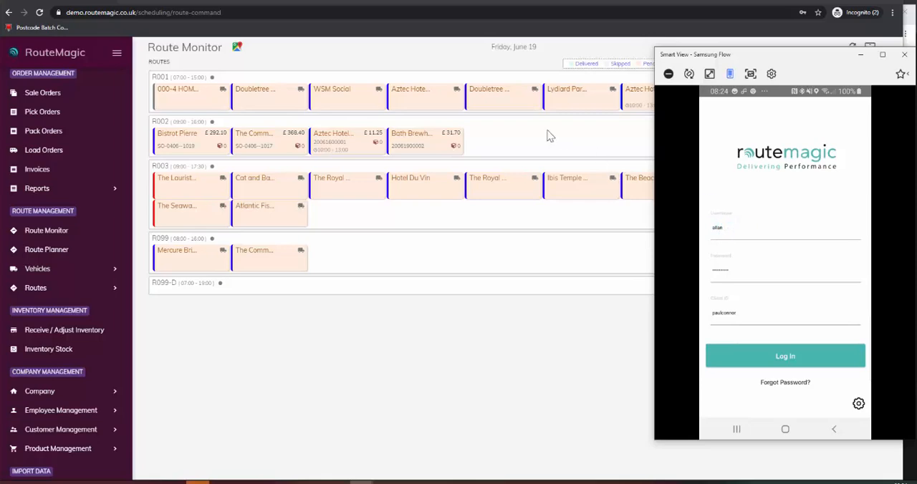
left_click(786, 362)
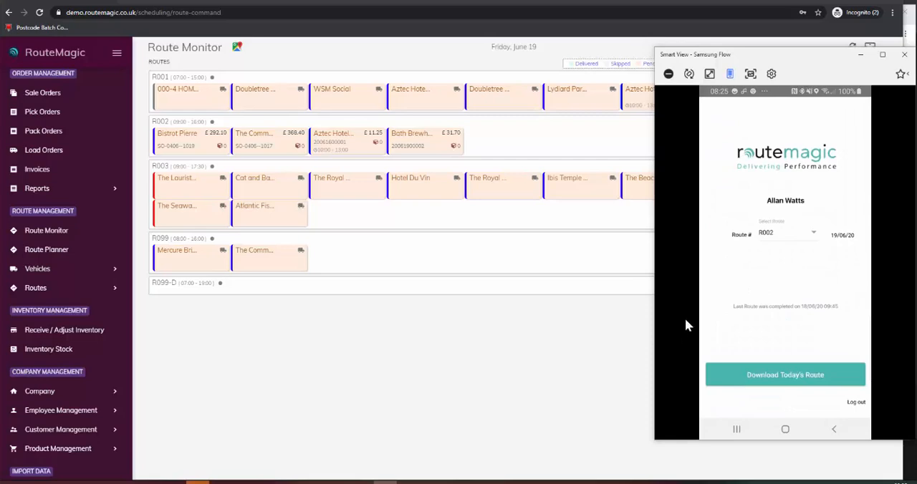
left_click(788, 376)
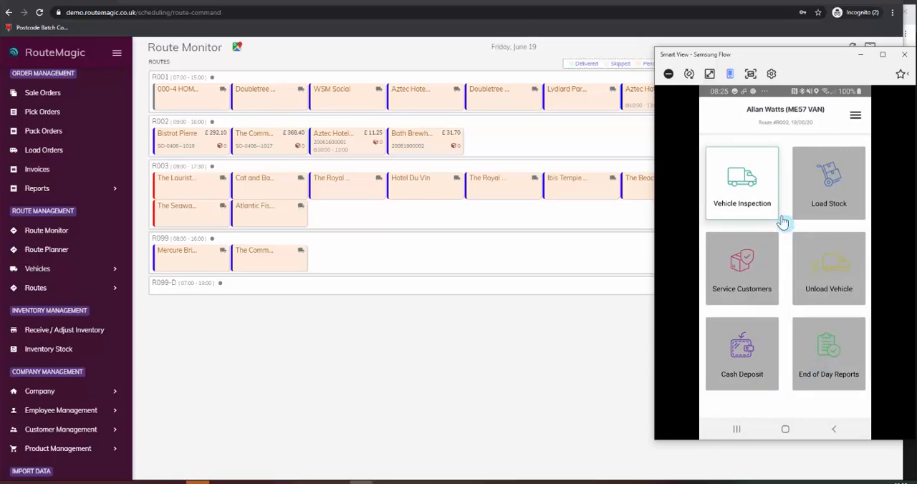
Step: Start the vehicle inspection and tick the wipers, fluids, engine light, brakes, tyres and body work checks
left_click(742, 190)
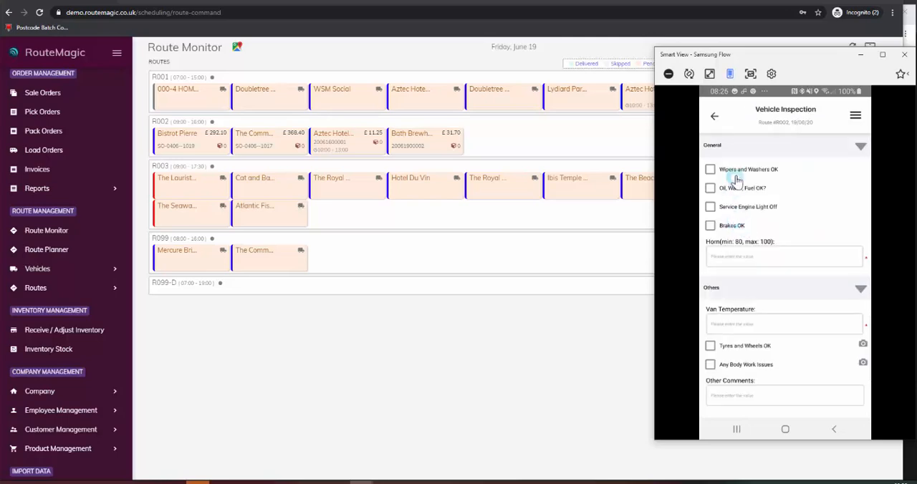
left_click(711, 170)
left_click(711, 188)
left_click(710, 207)
left_click(709, 228)
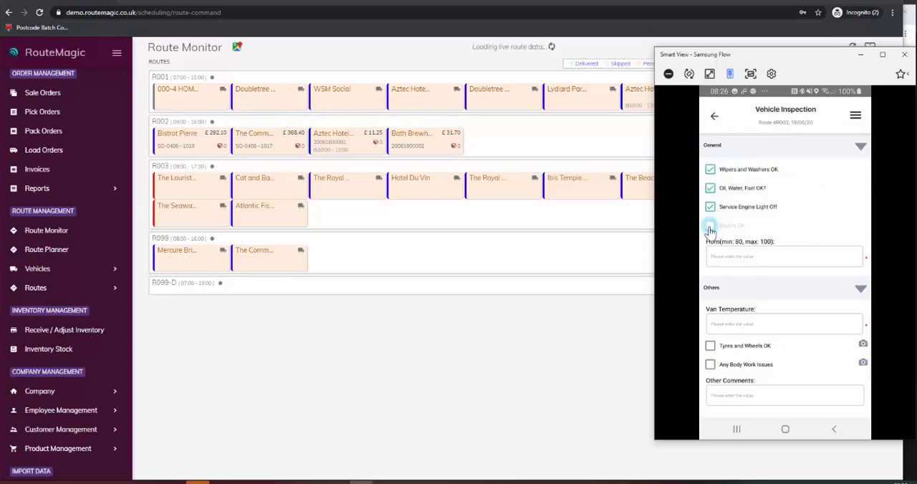
left_click(711, 347)
left_click(710, 365)
Step: Enter 88 for the horn value and 4 for the van temperature in the vehicle inspection
left_click(772, 258)
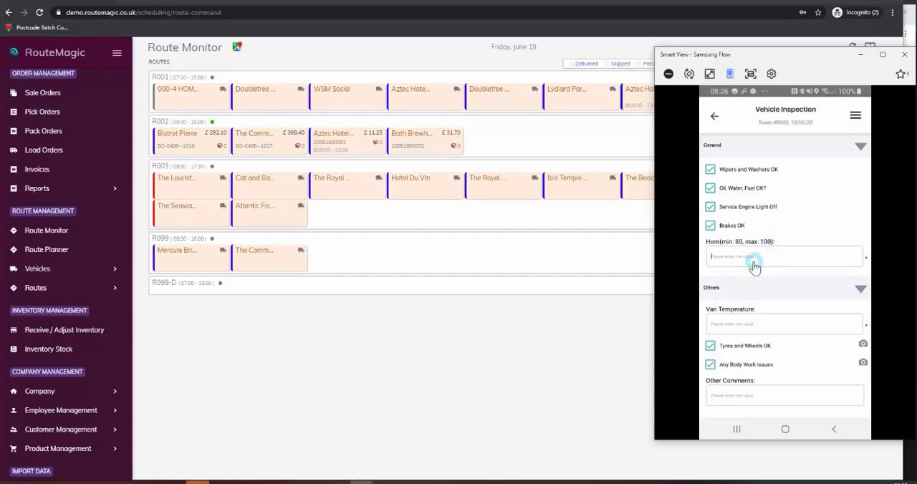
type("88")
left_click(766, 324)
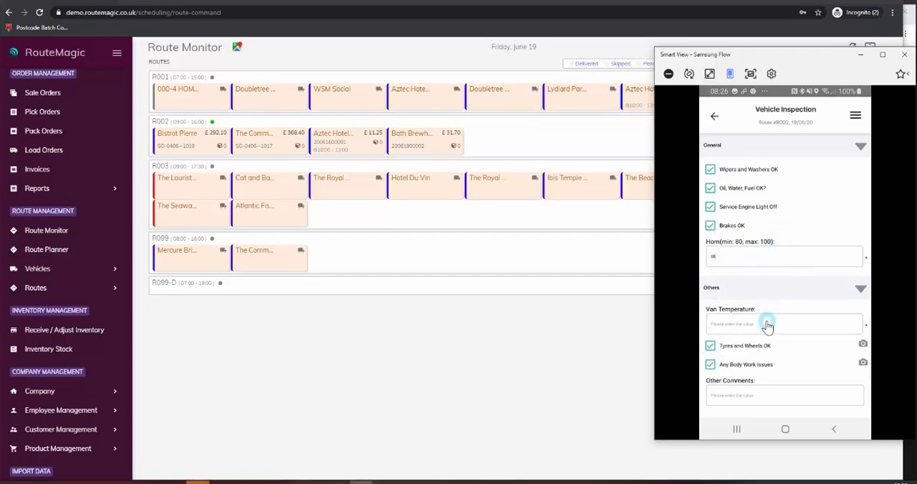
type("4")
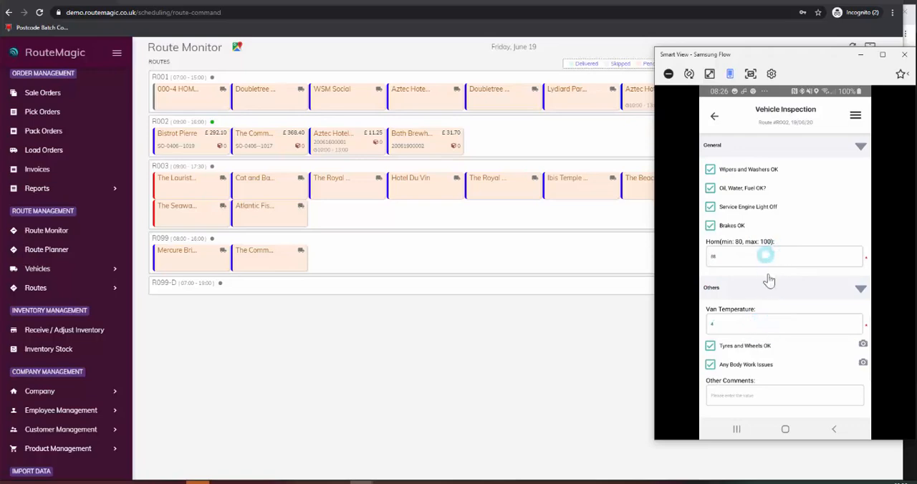
Step: Draw the driver's signature on the vehicle inspection, enter the driver's initials as the name and confirm the inspection
scroll(765, 301, "down", 2)
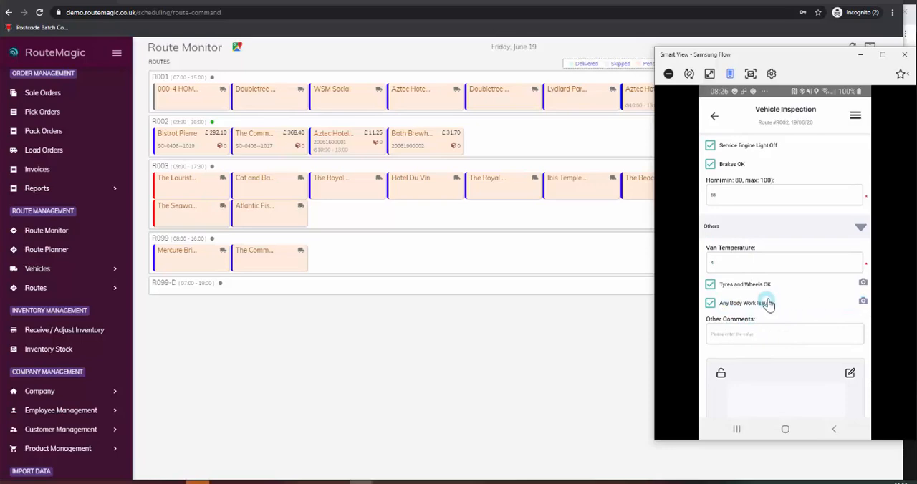
scroll(775, 322, "down", 2)
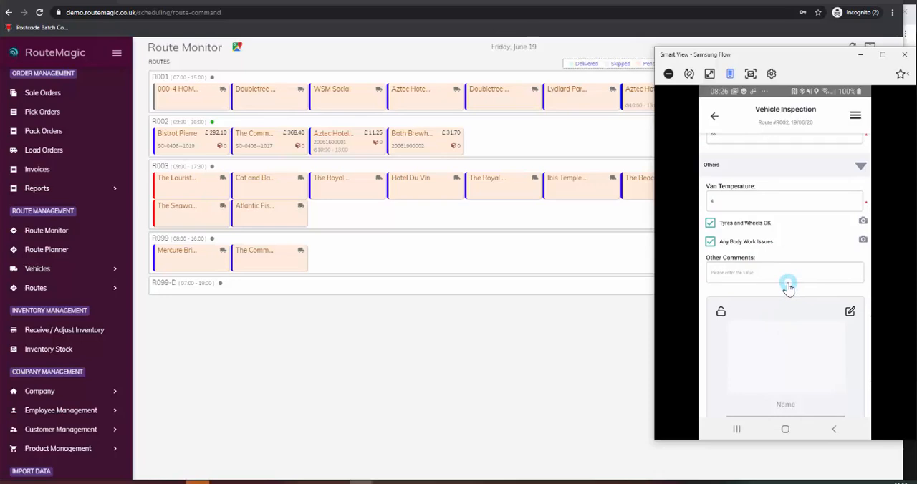
mouse_move(764, 364)
left_mouse_down()
mouse_move(778, 352)
mouse_move(778, 374)
mouse_move(819, 327)
mouse_move(828, 332)
left_mouse_up()
left_click(787, 404)
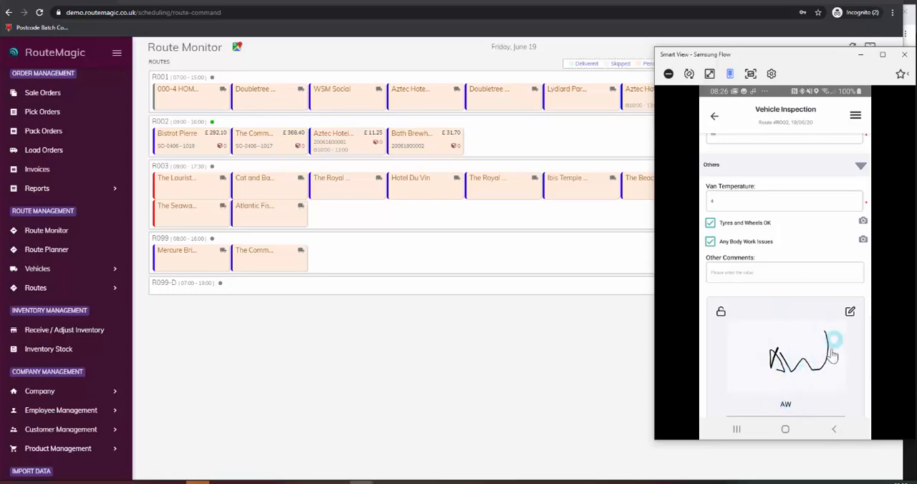
scroll(832, 354, "down", 1)
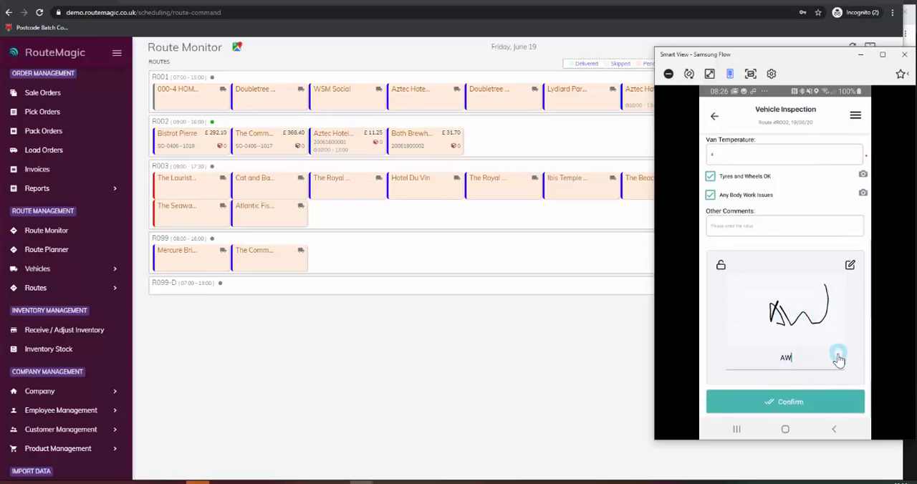
left_click(780, 403)
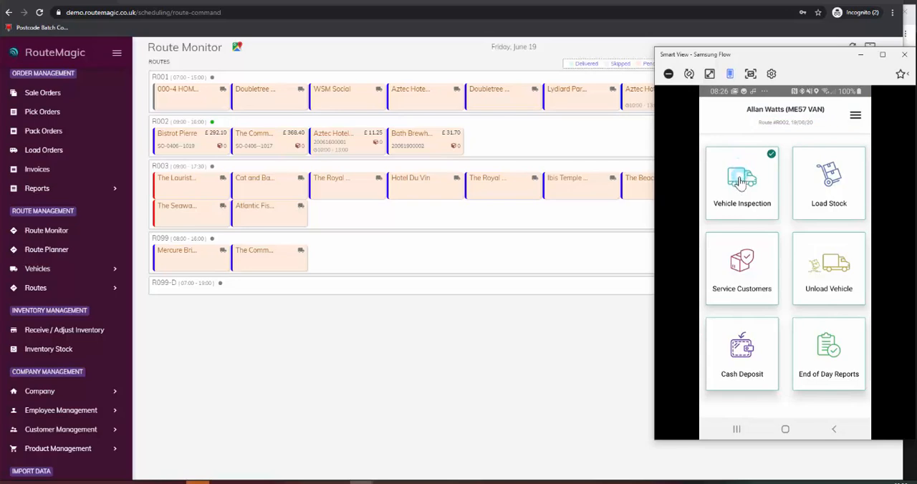
Step: Open the pending load order under Load Stock, confirm its seven items and return to the route home screen
left_click(830, 188)
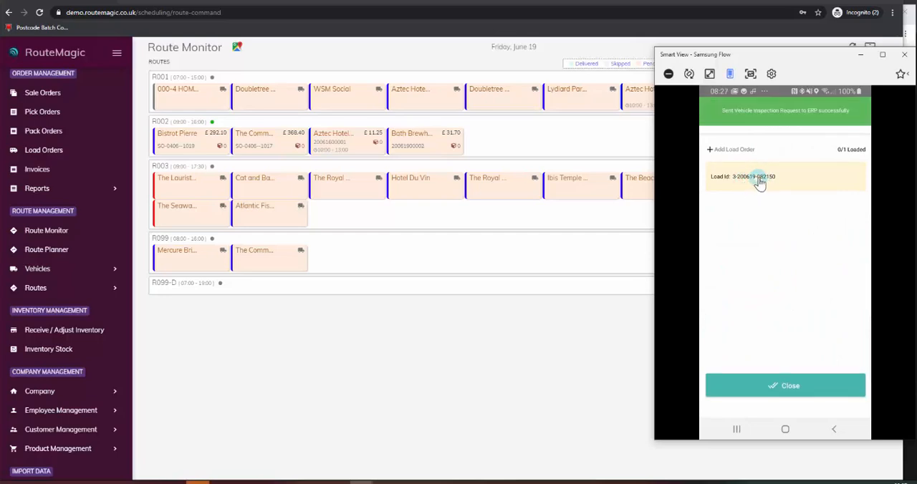
left_click(758, 179)
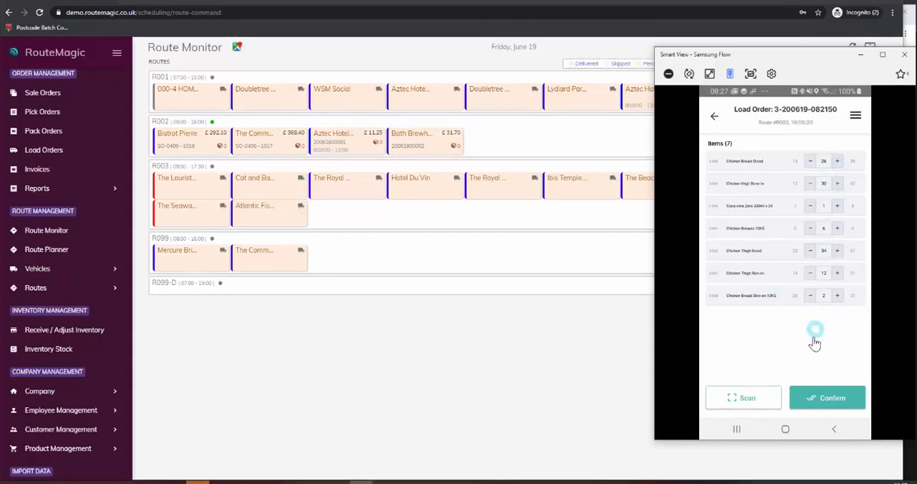
left_click(829, 399)
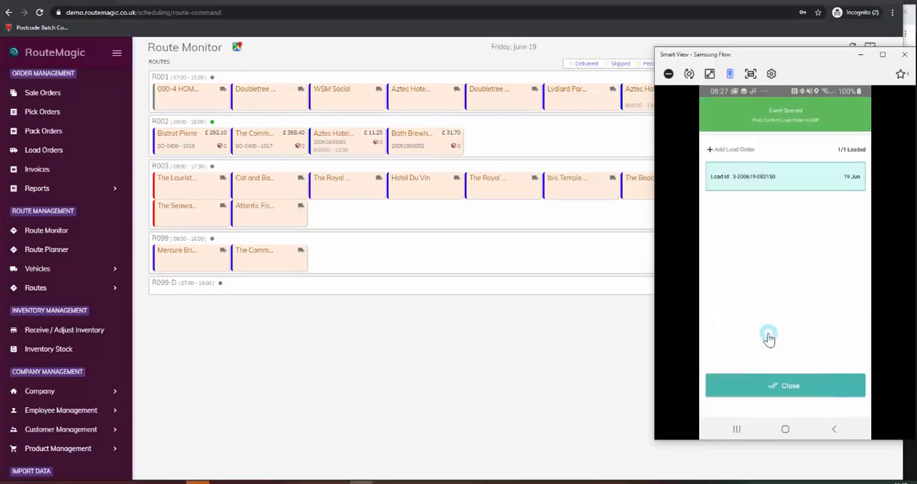
left_click(788, 390)
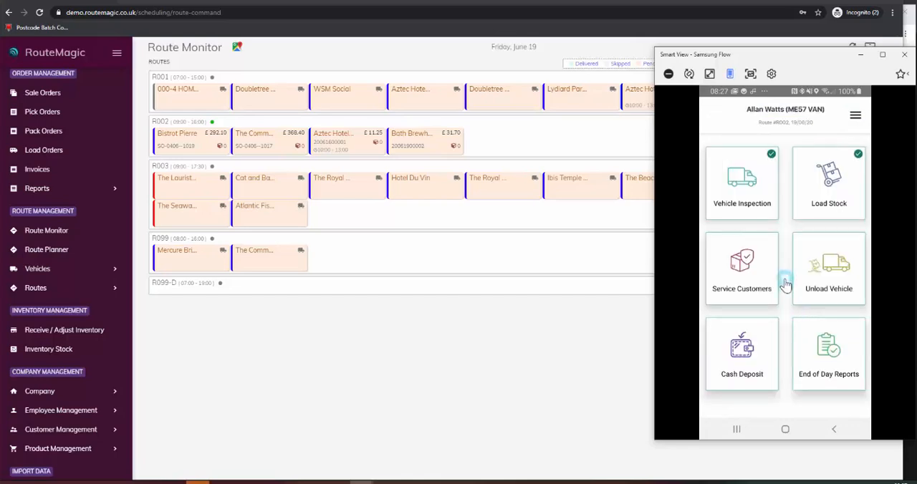
Step: Look over route R002's stops on the map from Weston-super-Mare to Bath, and return to the route home screen
left_click(741, 280)
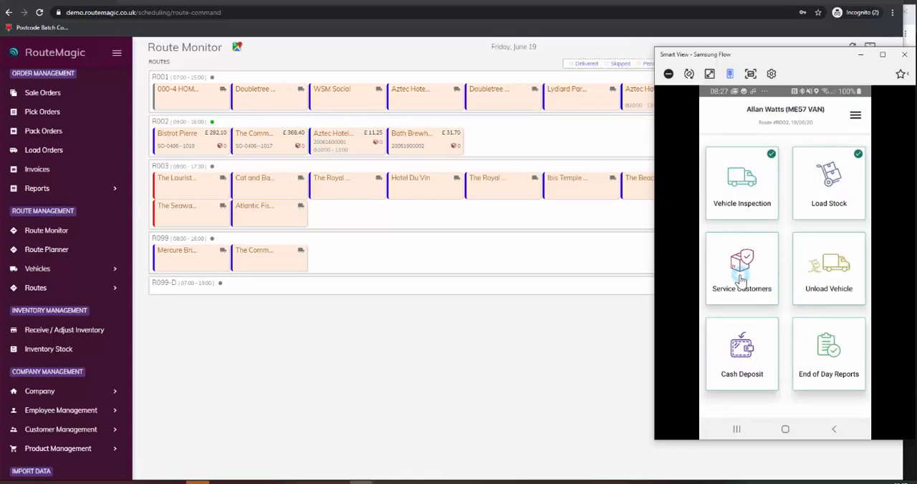
left_click(856, 119)
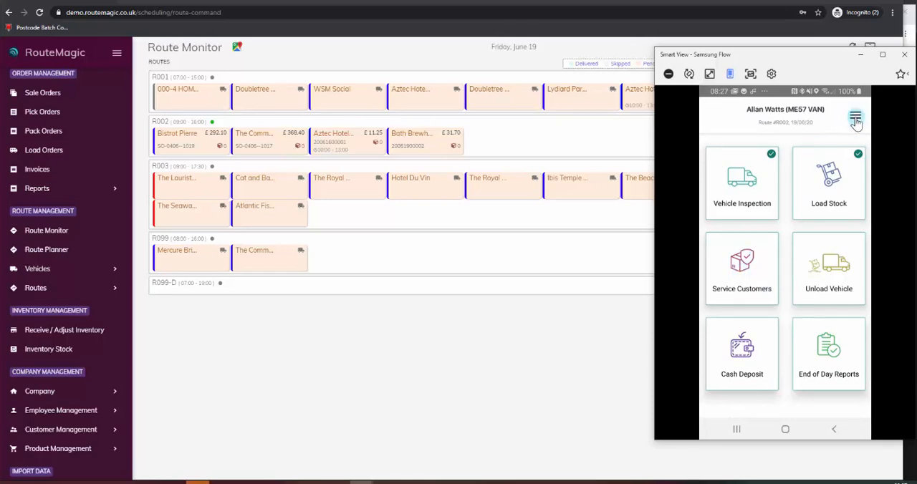
left_click(848, 330)
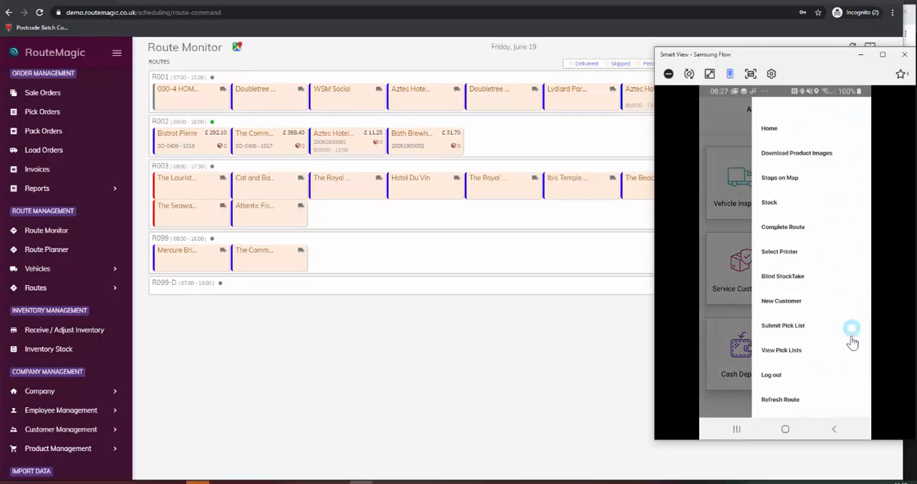
left_click(786, 180)
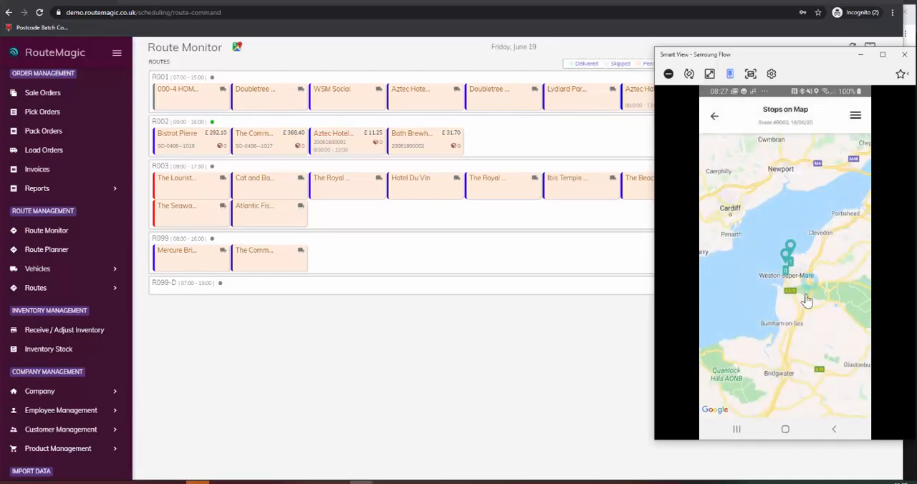
left_click(812, 308)
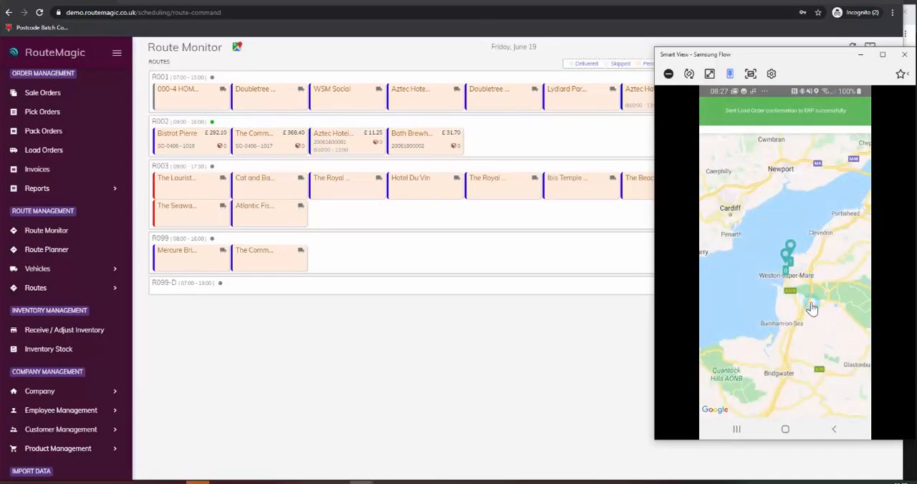
left_click_drag(788, 296, 738, 285)
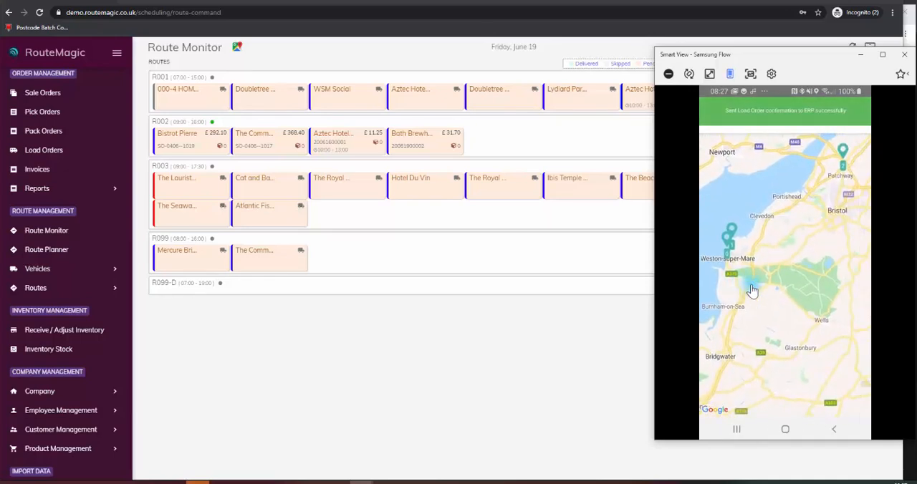
left_click(825, 266)
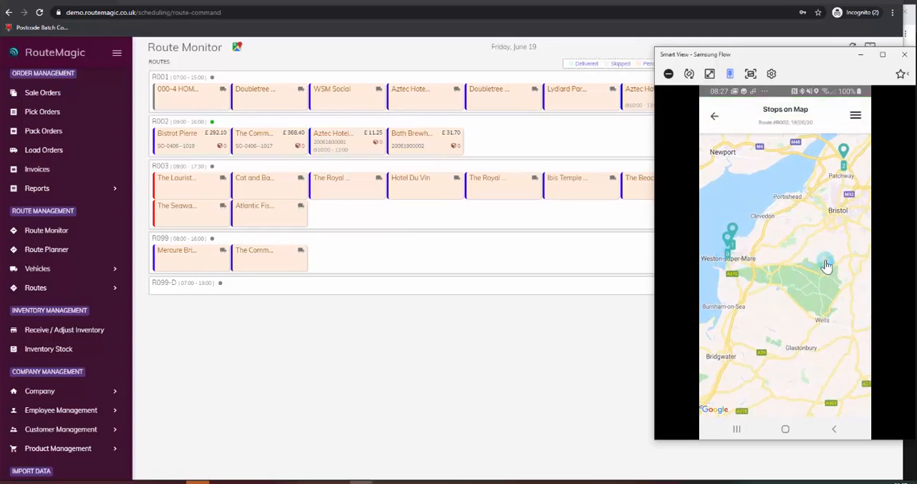
left_click_drag(827, 266, 757, 310)
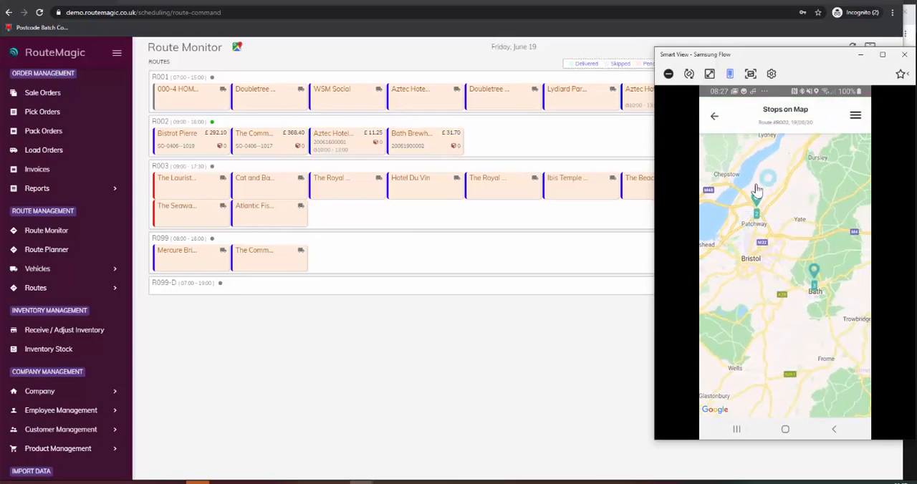
left_click(714, 119)
left_click(840, 254)
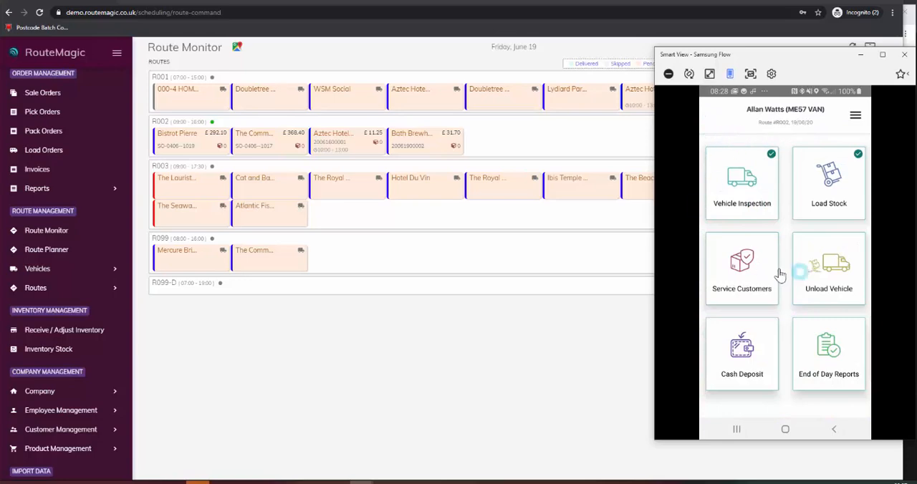
Step: Start servicing Bistrot Pierre and accept its delivery items and deposit items with their planned quantities
left_click(749, 302)
left_click(806, 167)
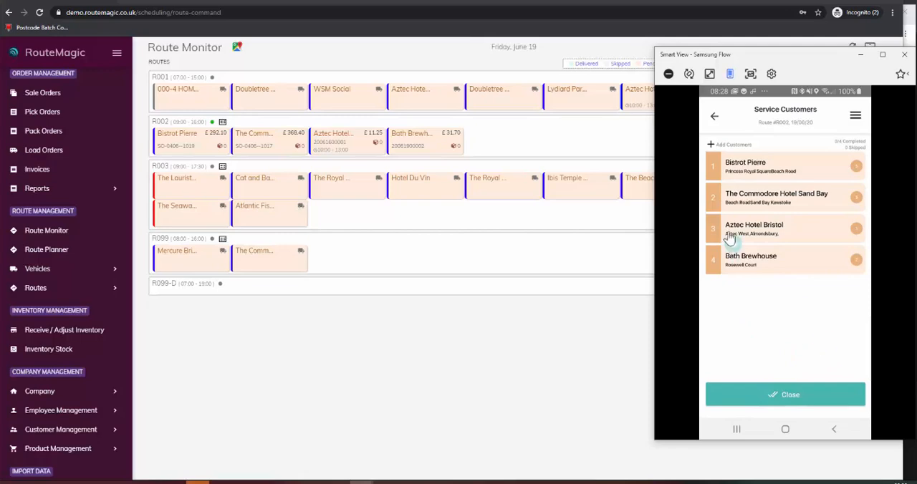
left_click(766, 171)
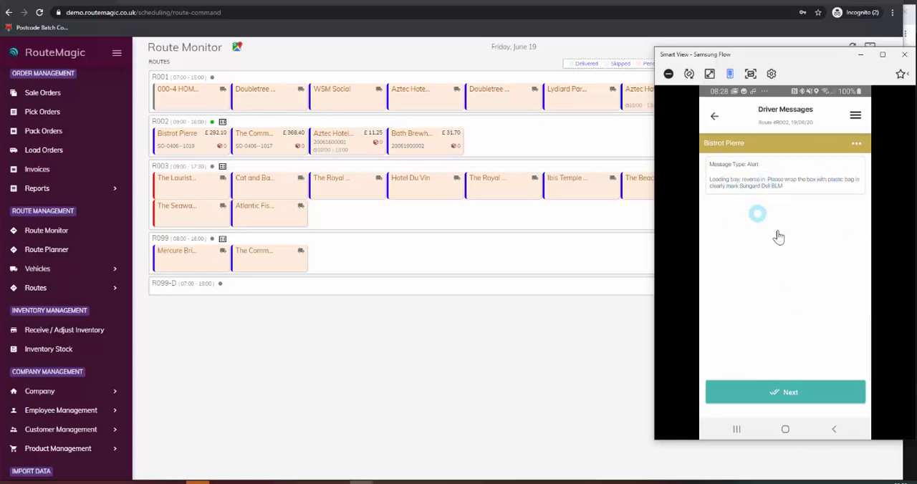
left_click(789, 396)
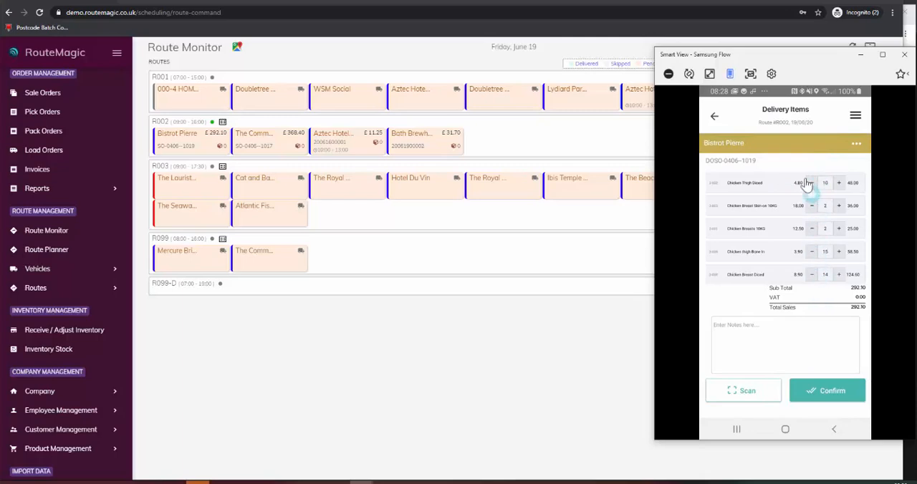
left_click(829, 395)
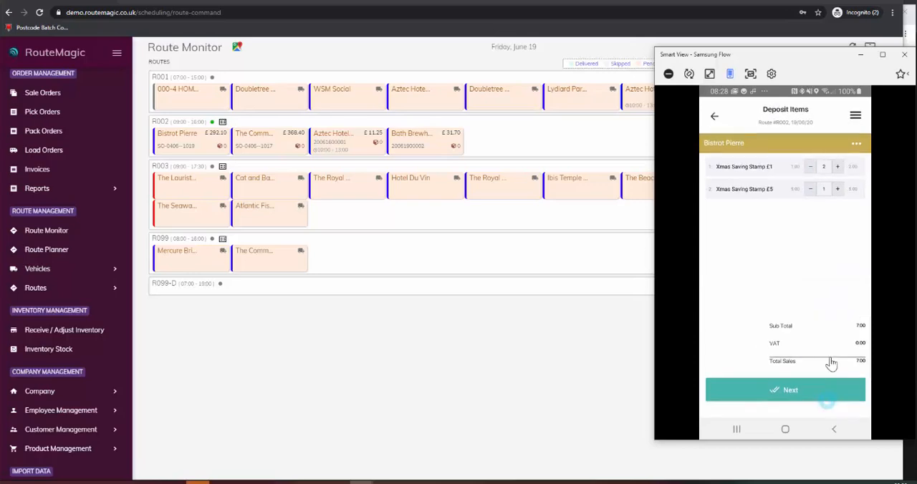
left_click(793, 396)
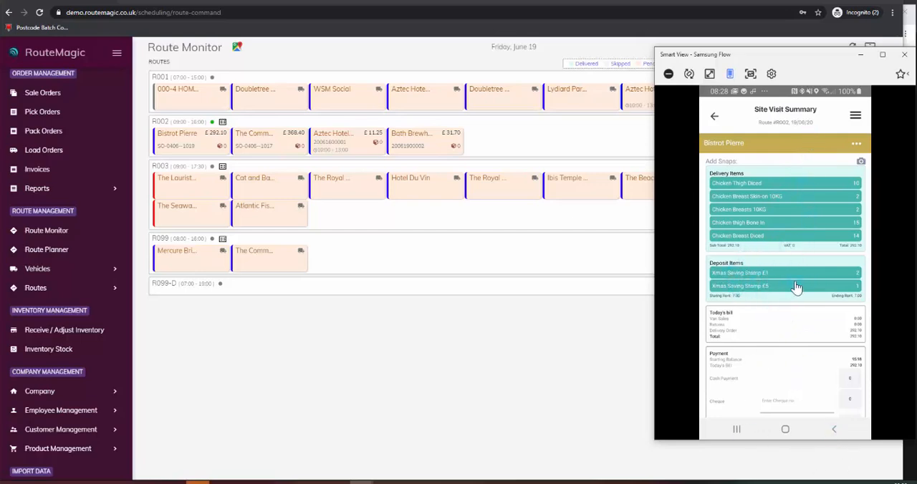
Step: Draw the customer's signature on the Bistrot Pierre site visit summary and enter the signatory's name
scroll(797, 297, "down", 3)
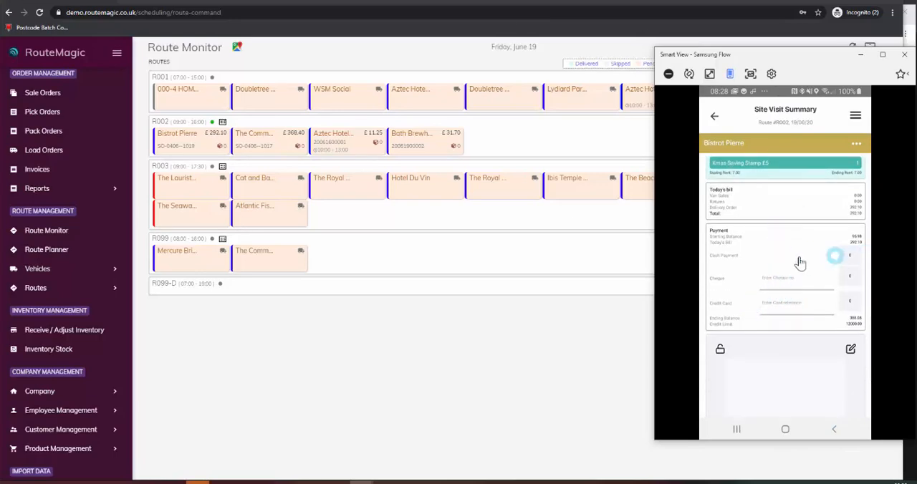
scroll(789, 267, "down", 2)
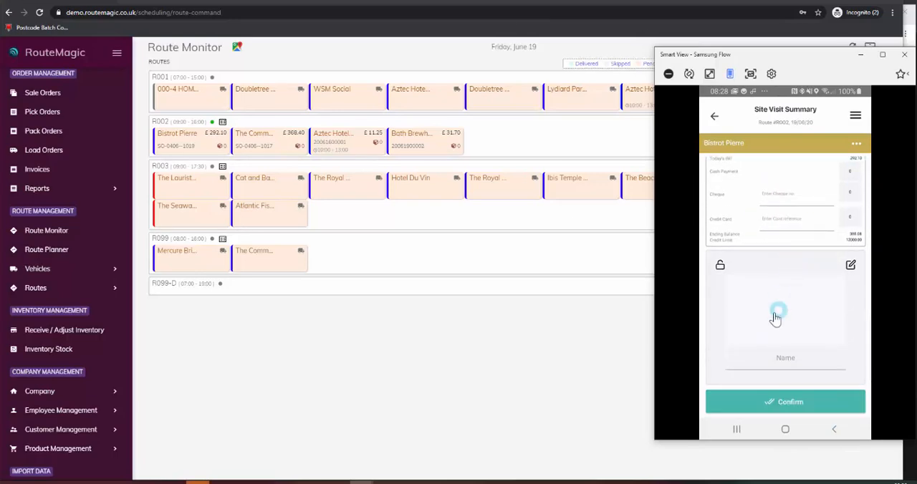
left_click(747, 326)
mouse_move(748, 329)
left_mouse_down()
mouse_move(755, 304)
mouse_move(784, 334)
mouse_move(810, 325)
left_mouse_up()
left_click(788, 358)
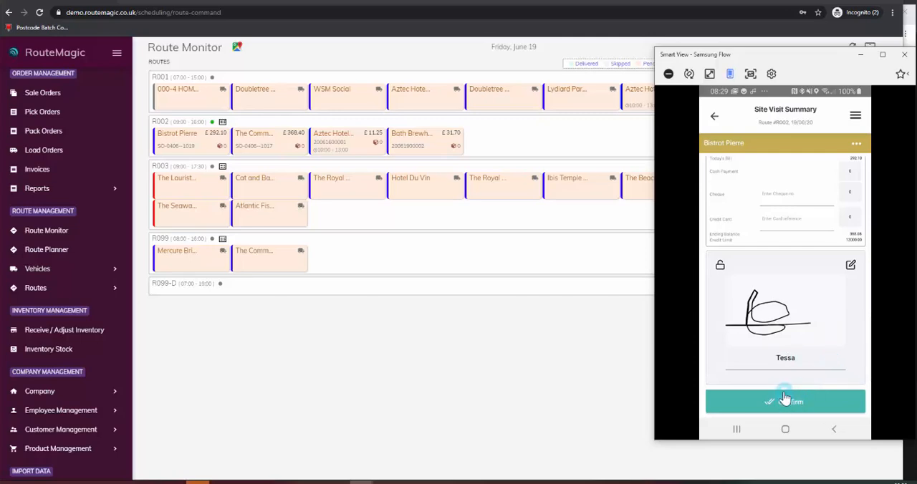
Step: Check the photo option on the Bistrot Pierre visit summary and confirm the visit without printing
scroll(833, 293, "up", 5)
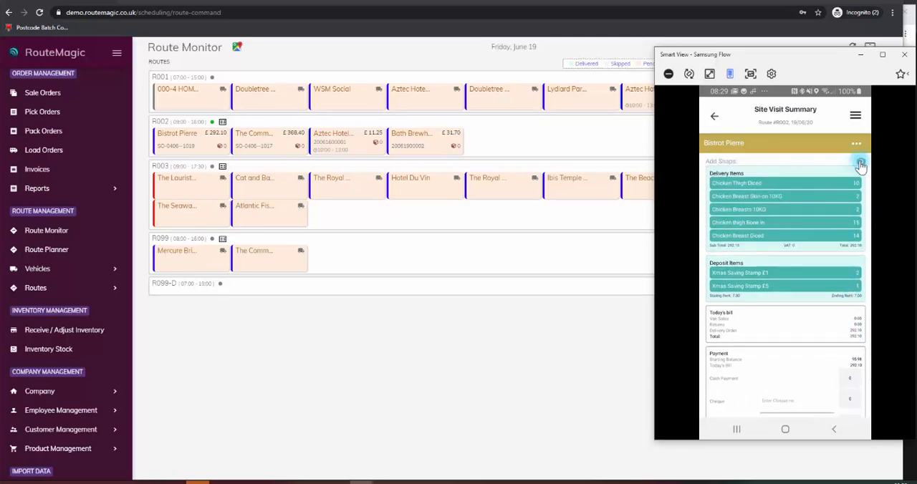
left_click(861, 162)
scroll(796, 354, "down", 5)
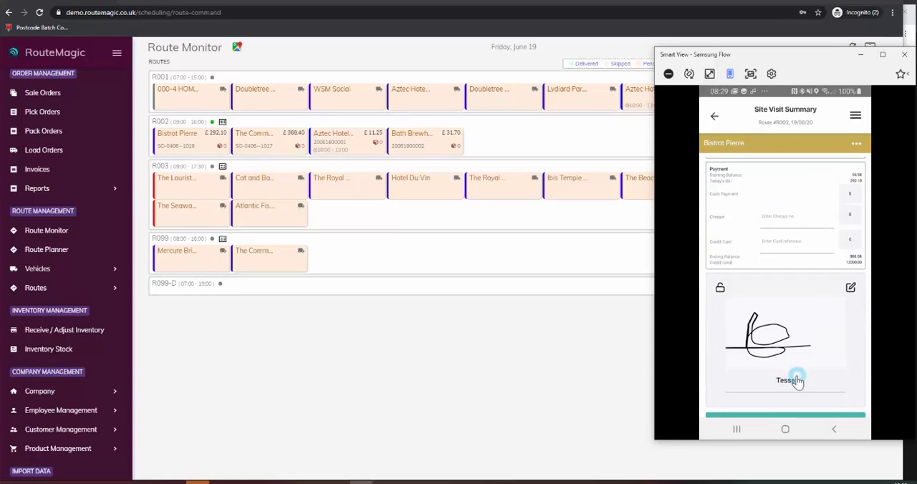
scroll(797, 380, "down", 1)
left_click(794, 406)
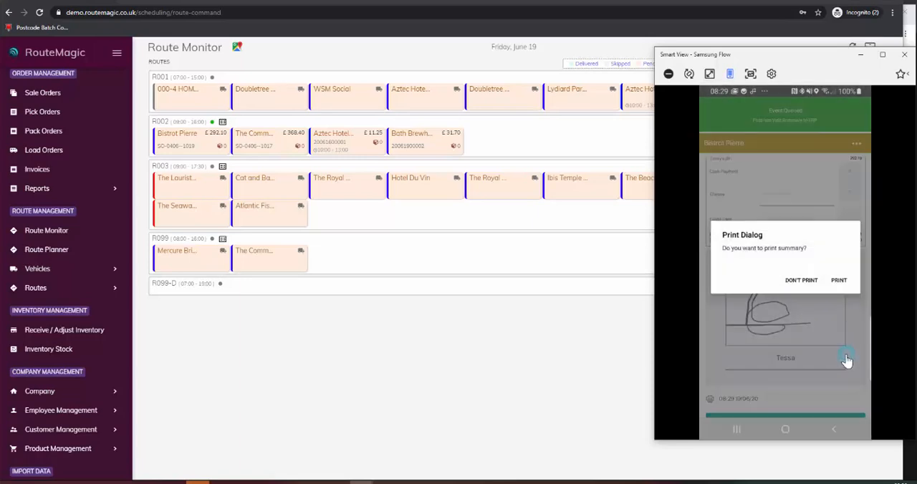
left_click(797, 284)
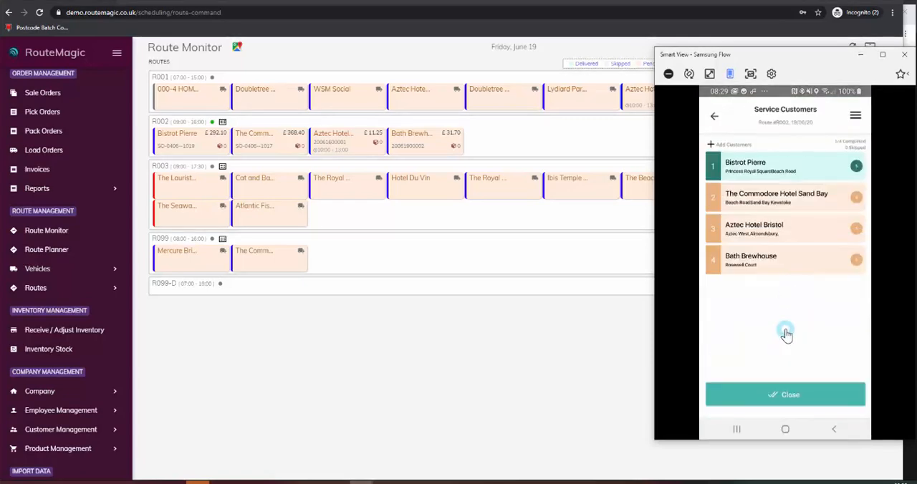
Step: Expand The Commodore Hotel Sand Bay stop, view the navigation to it and return to the customer list
left_click(785, 165)
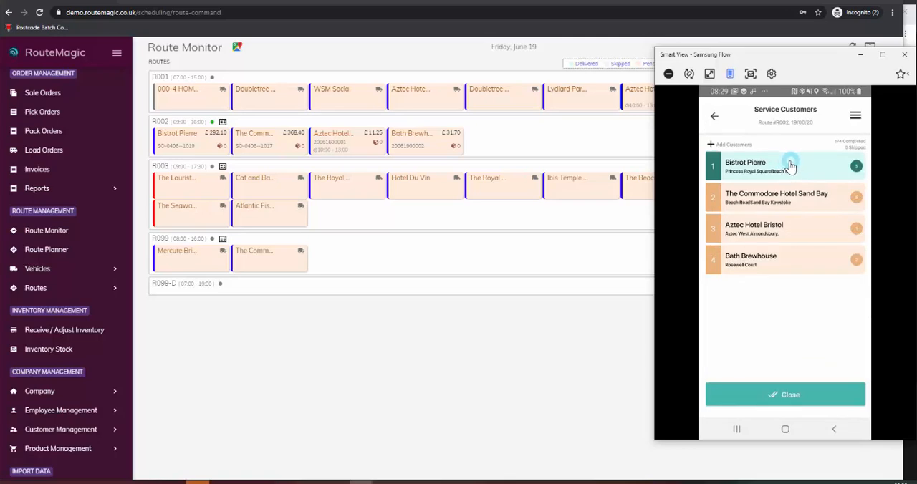
left_click(782, 202)
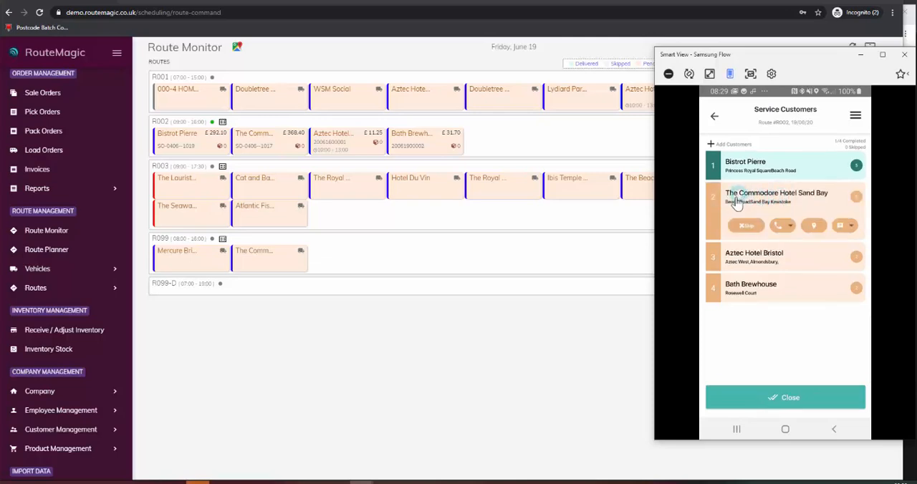
left_click(815, 228)
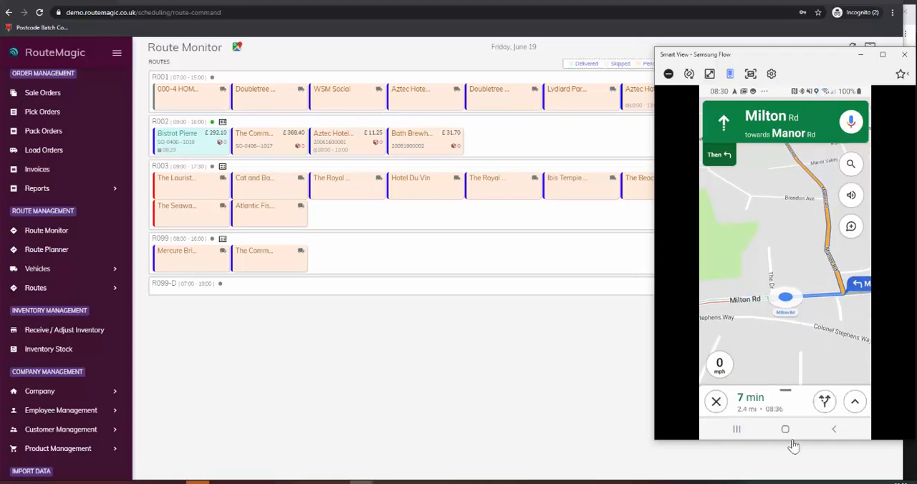
left_click(838, 433)
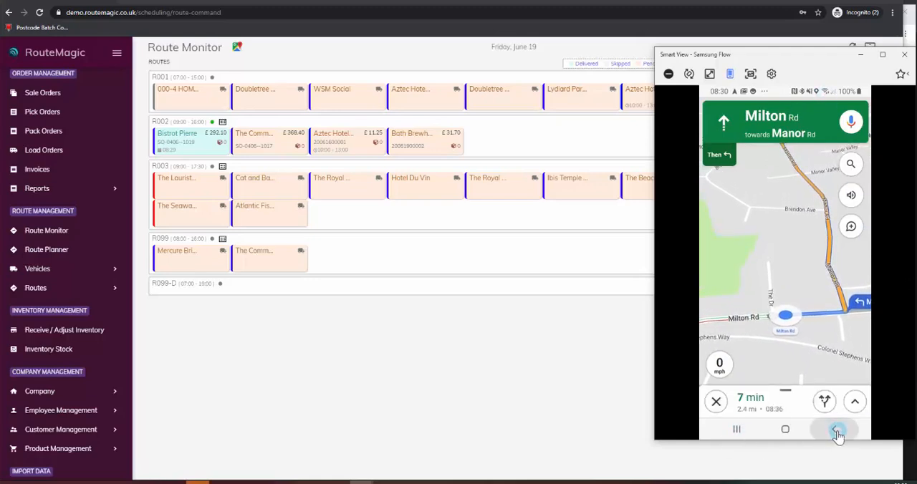
left_click(837, 432)
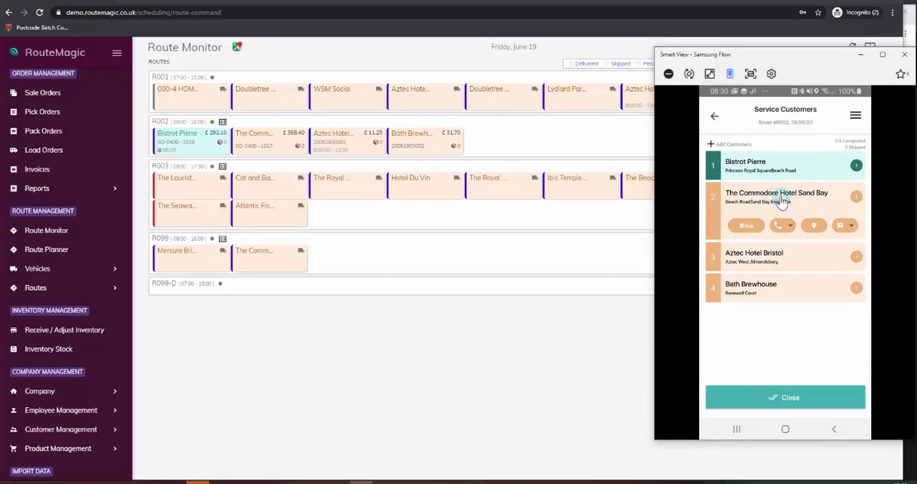
Step: Skip The Commodore Hotel Sand Bay stop with the reason Customer Unavailable and confirm
left_click(746, 228)
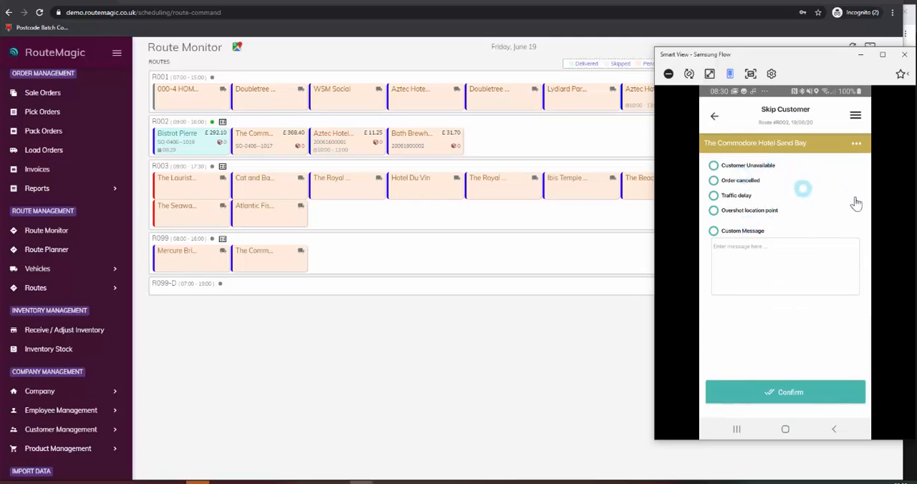
left_click(714, 167)
left_click(790, 394)
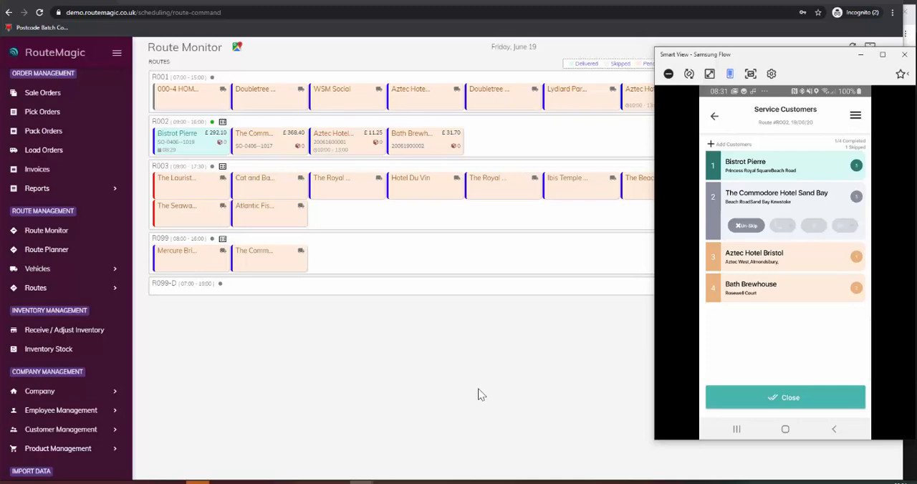
Step: Switch to the web Route Monitor, refresh it, and review Bistrot Pierre's order details on route R002 before closing them
left_click(442, 349)
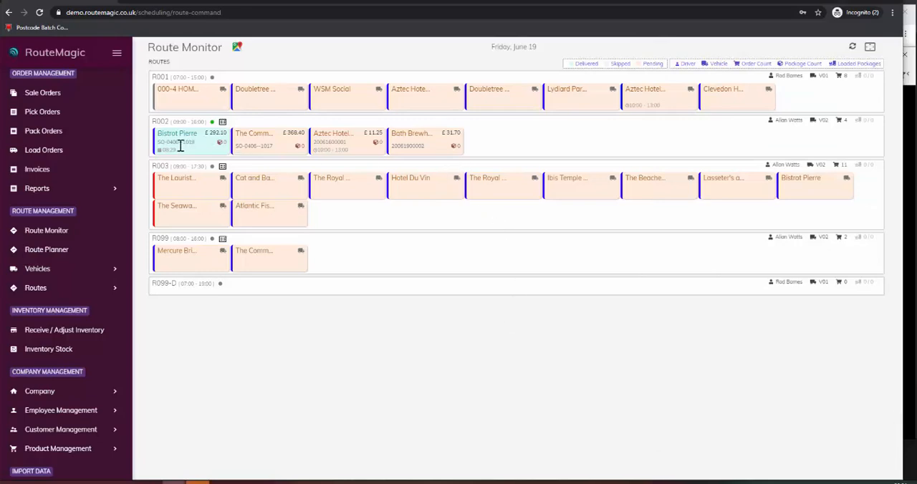
left_click(854, 48)
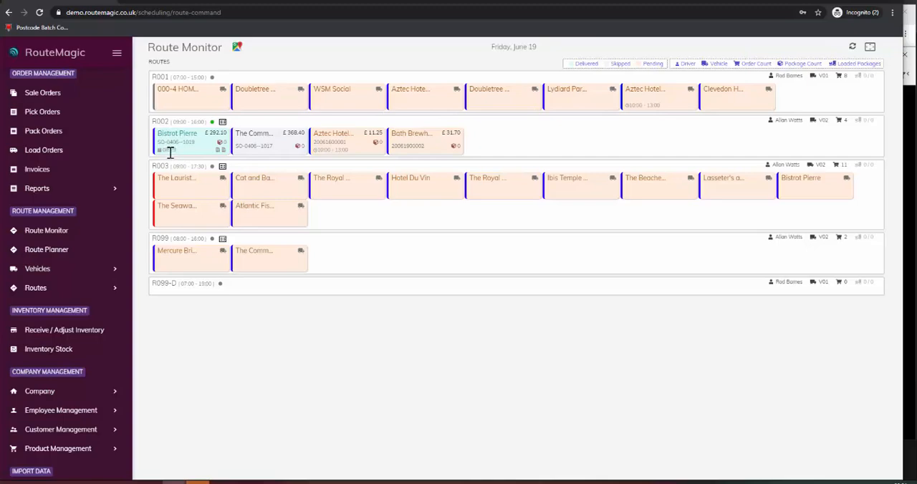
left_click(192, 142)
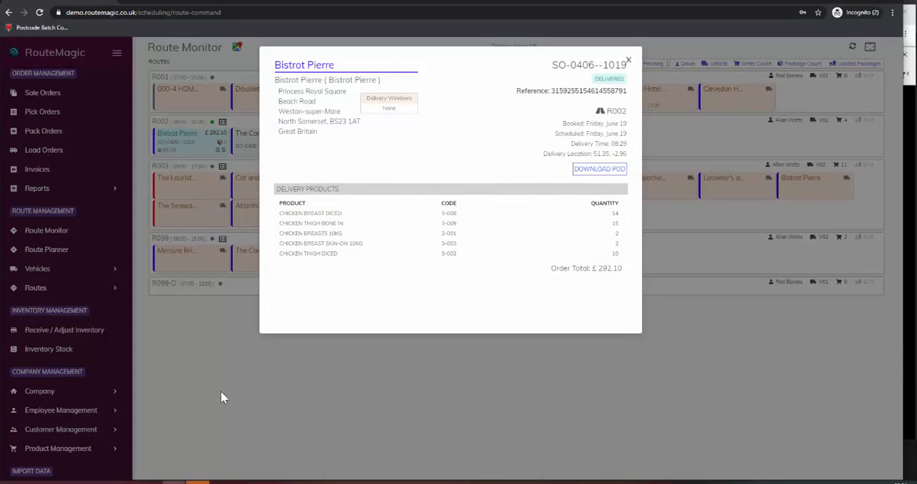
left_click(230, 367)
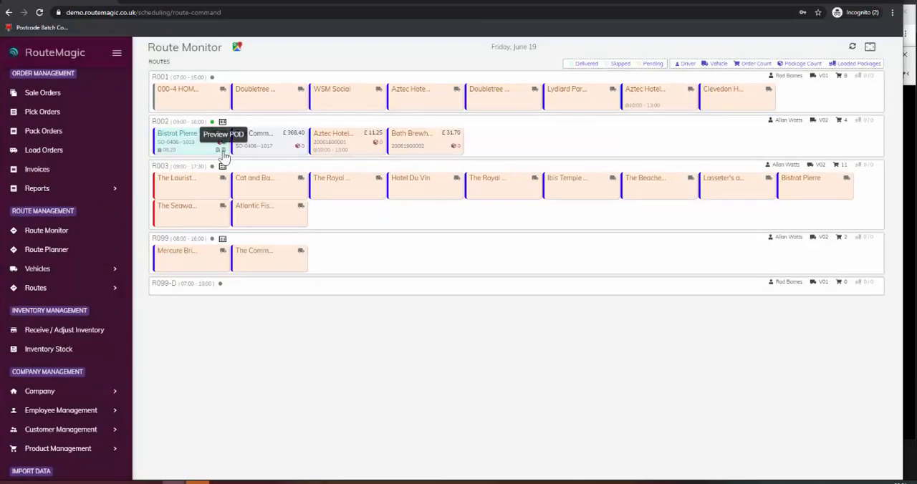
Step: Preview Bistrot Pierre's proof of delivery, read the delivery note through to the signature, and close it
left_click(223, 153)
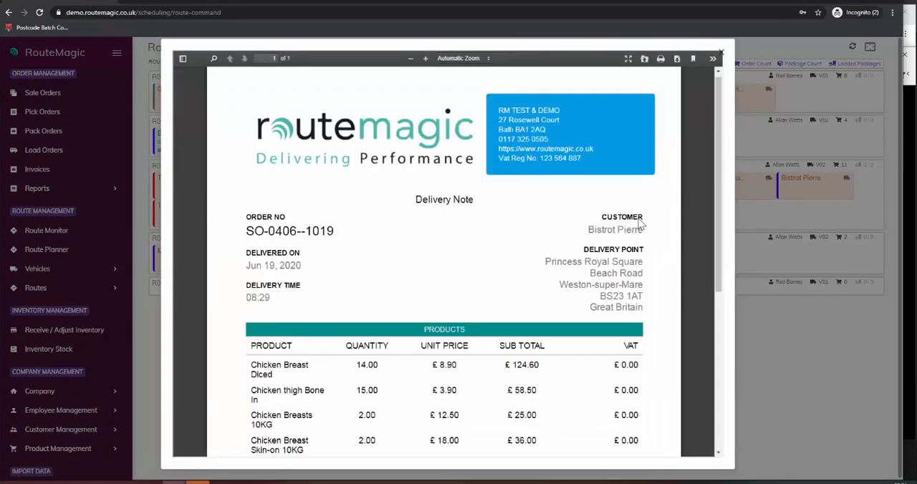
scroll(645, 224, "down", 2)
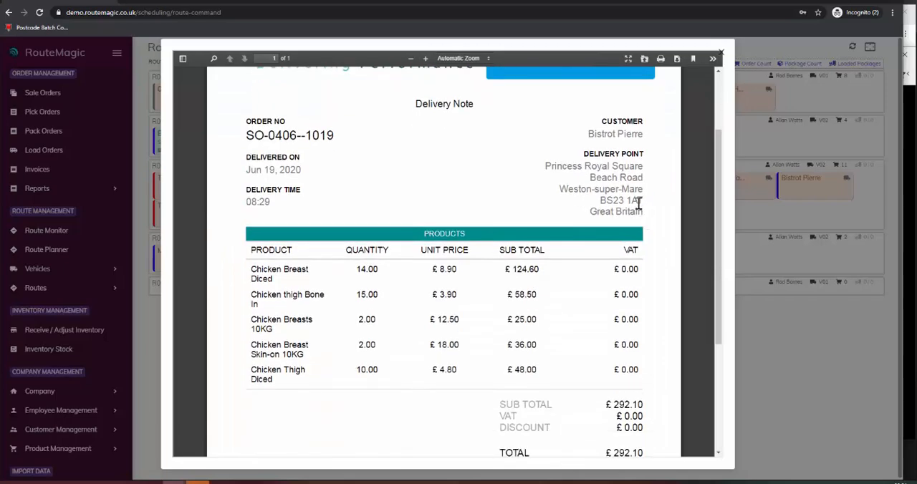
scroll(645, 208, "down", 3)
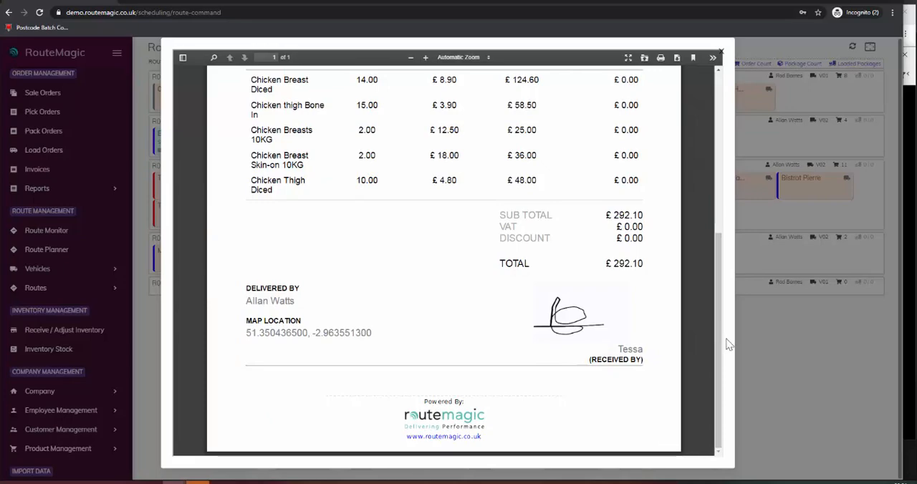
left_click_drag(721, 351, 721, 190)
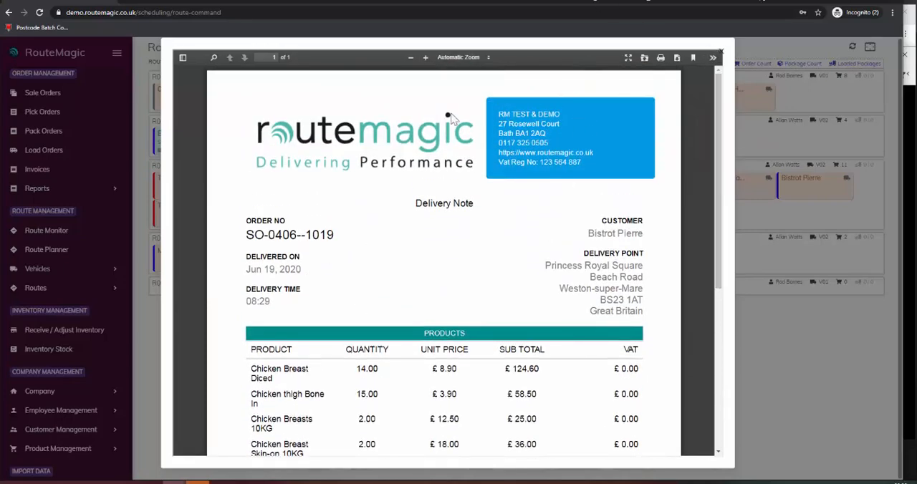
left_click(720, 52)
mouse_move(261, 142)
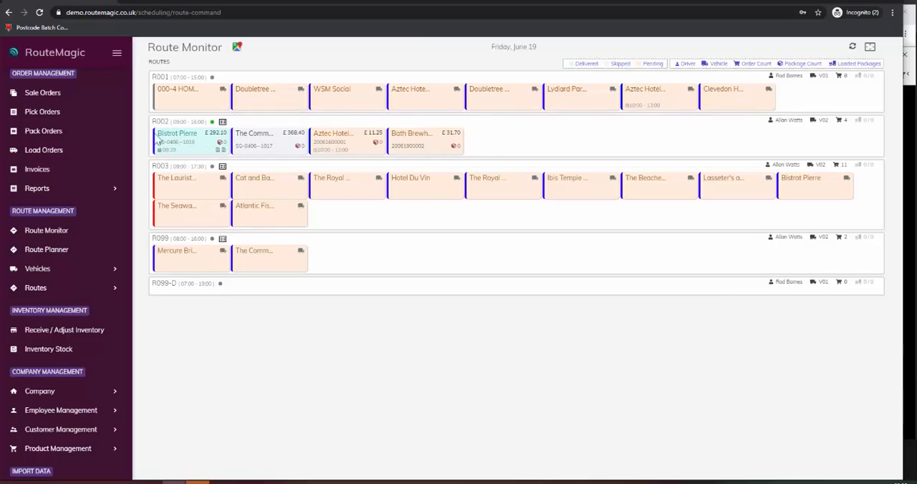
Step: Switch to the mirrored driver app, start servicing Aztec Hotel Bristol past its driver message, and accept its delivery and deposit items with planned quantities
left_click(913, 423)
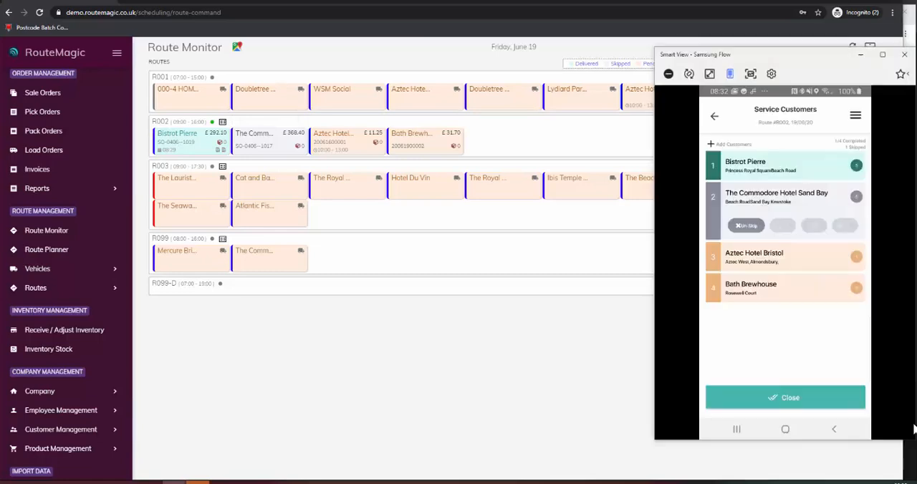
left_click(776, 259)
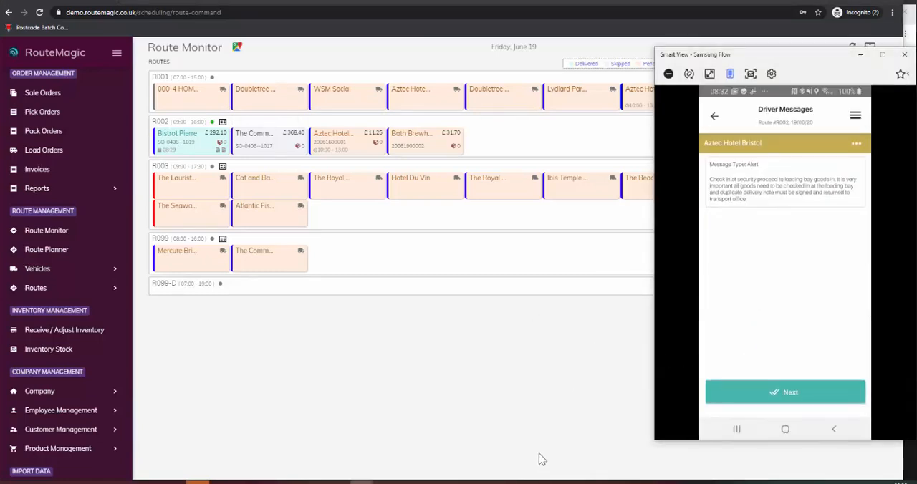
left_click(797, 397)
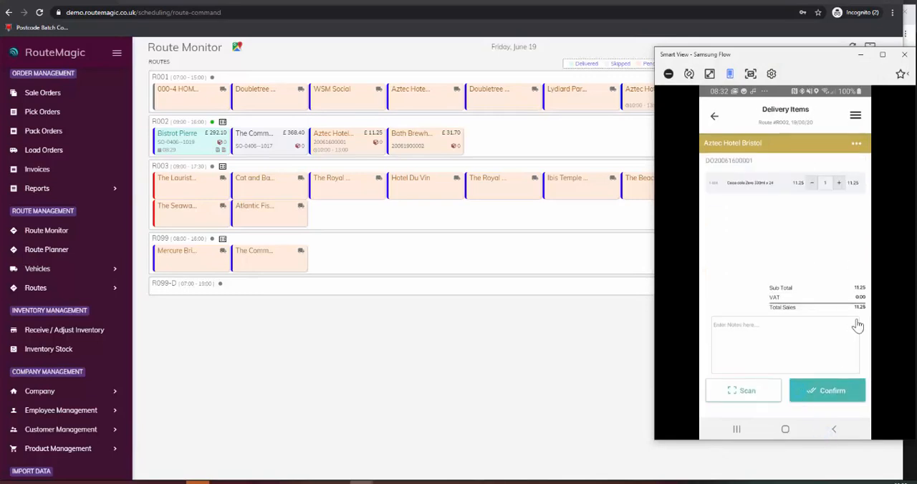
left_click(824, 400)
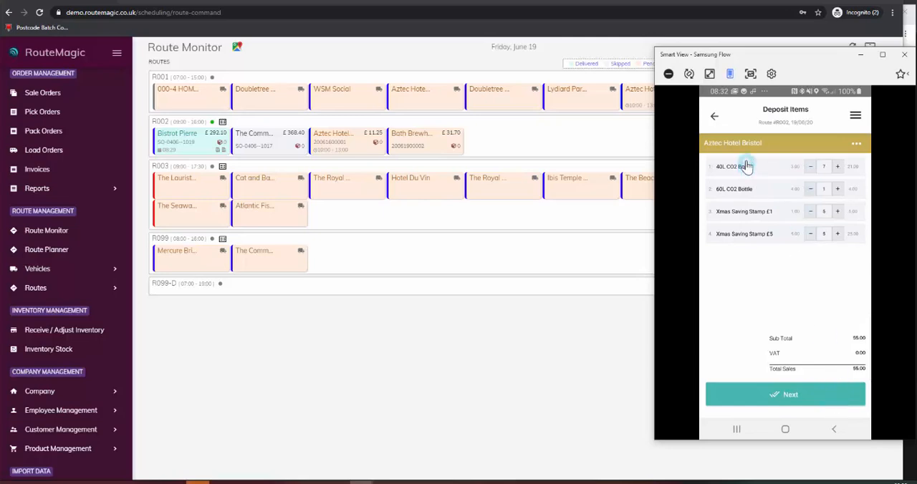
left_click(789, 393)
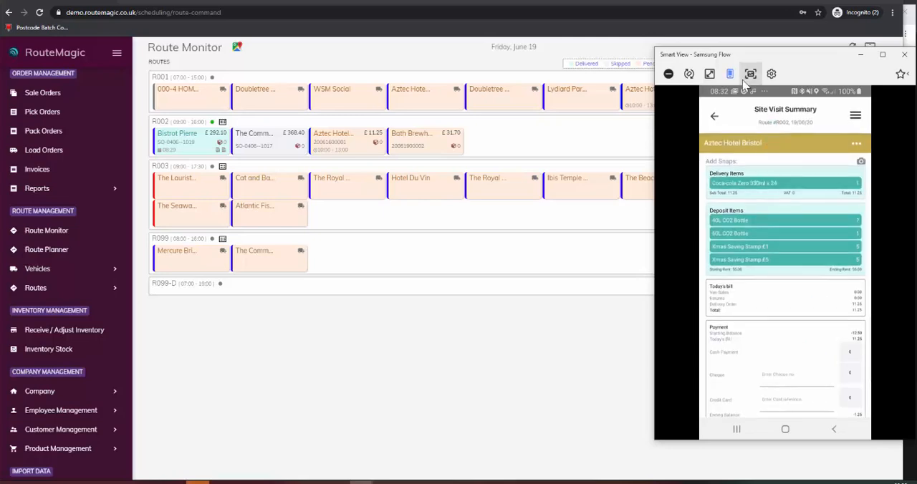
Step: Draw the customer's signature on the Aztec Hotel Bristol site visit summary and enter the signatory's name
scroll(785, 283, "down", 3)
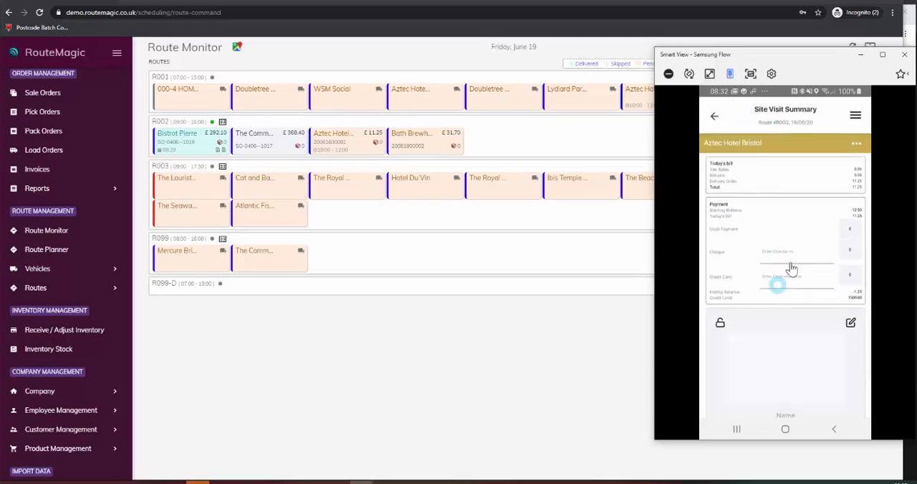
scroll(770, 378, "down", 1)
mouse_move(781, 371)
left_mouse_down()
mouse_move(784, 333)
mouse_move(760, 326)
mouse_move(753, 345)
mouse_move(801, 355)
left_mouse_up()
left_click(794, 398)
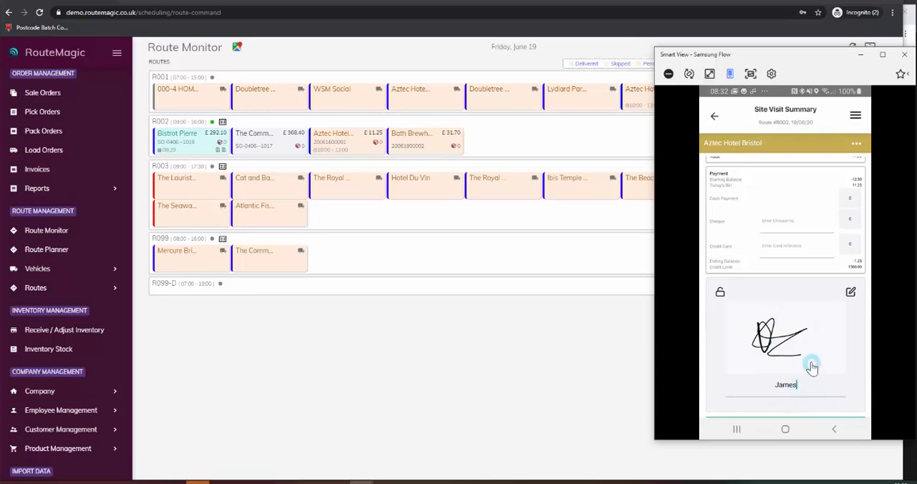
Step: Review the Aztec Hotel Bristol visit summary and confirm the visit without printing the summary
scroll(831, 280, "up", 5)
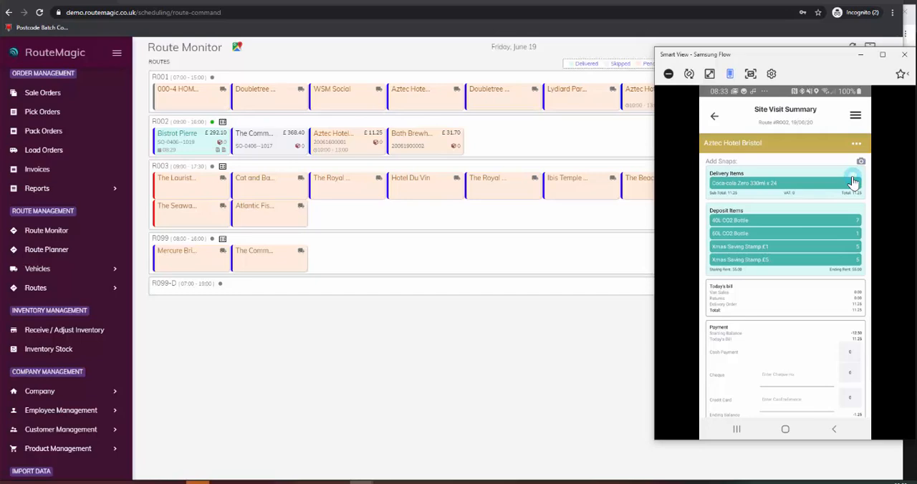
left_click(854, 183)
scroll(853, 182, "down", 5)
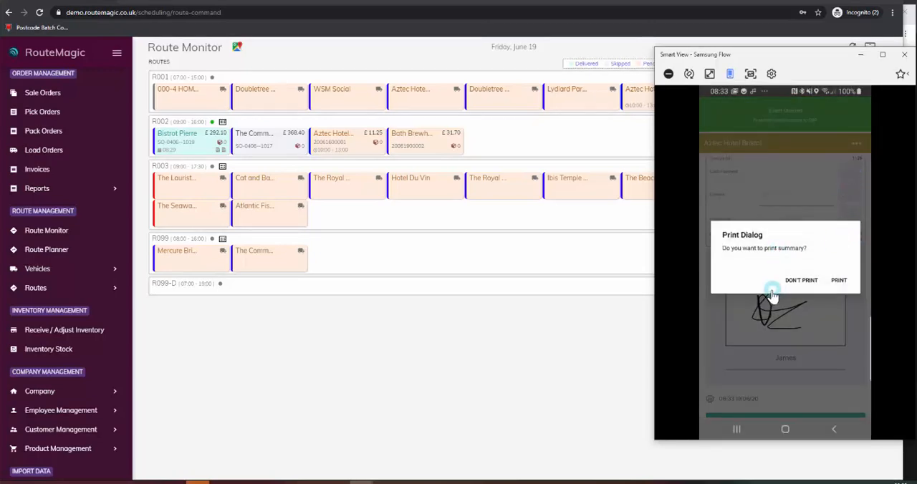
left_click(805, 281)
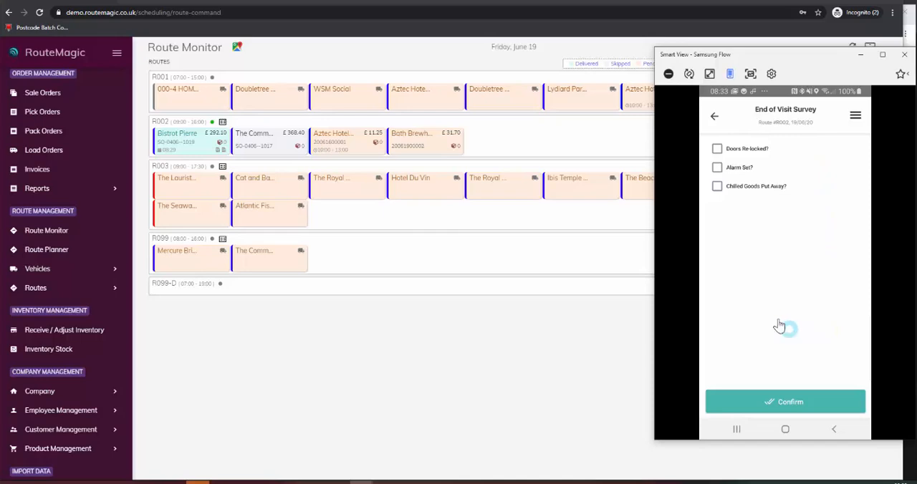
Step: Complete the End of Visit Survey by ticking Doors Re-locked, Alarm Set and Chilled Goods Put Away, and confirm it
left_click(717, 150)
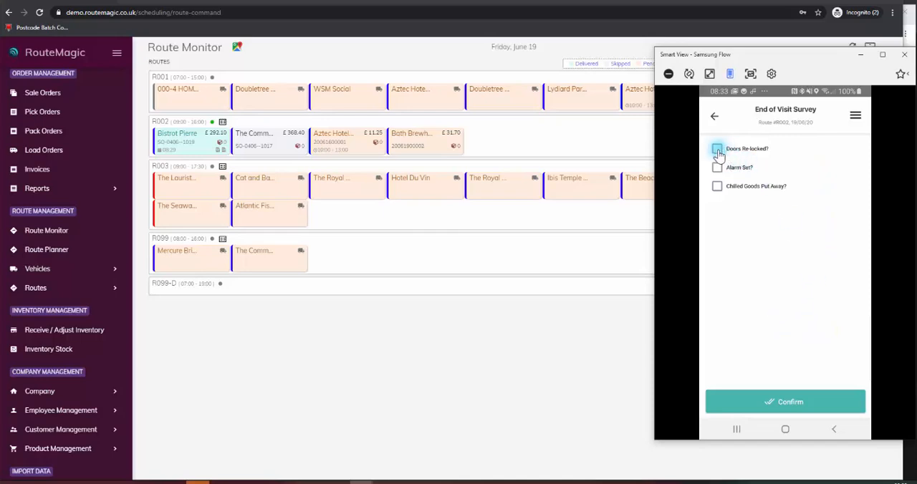
left_click(718, 170)
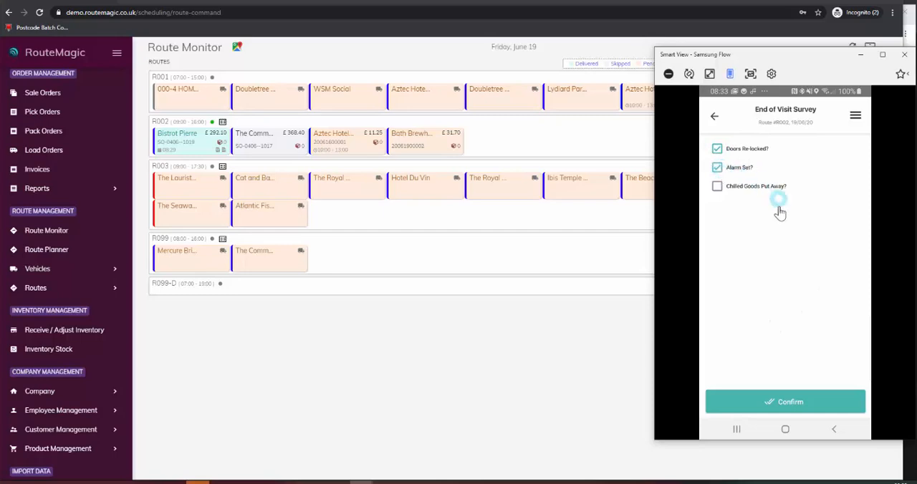
left_click(719, 189)
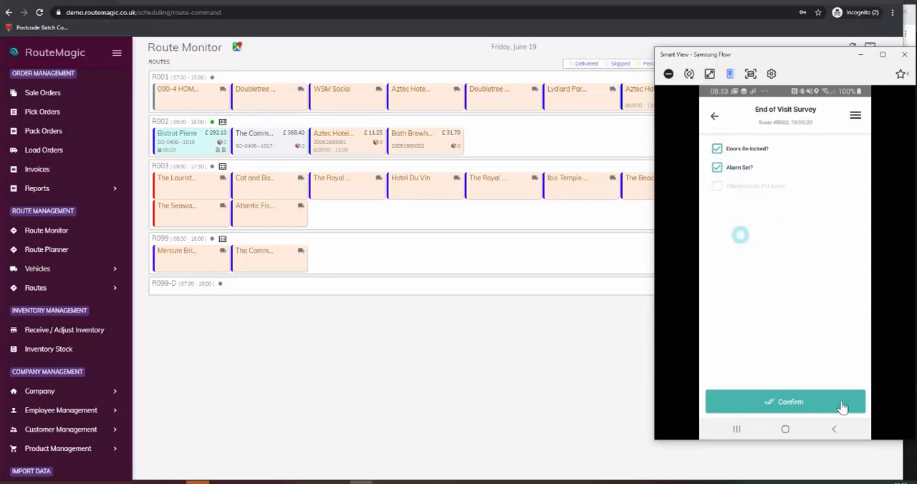
left_click(785, 402)
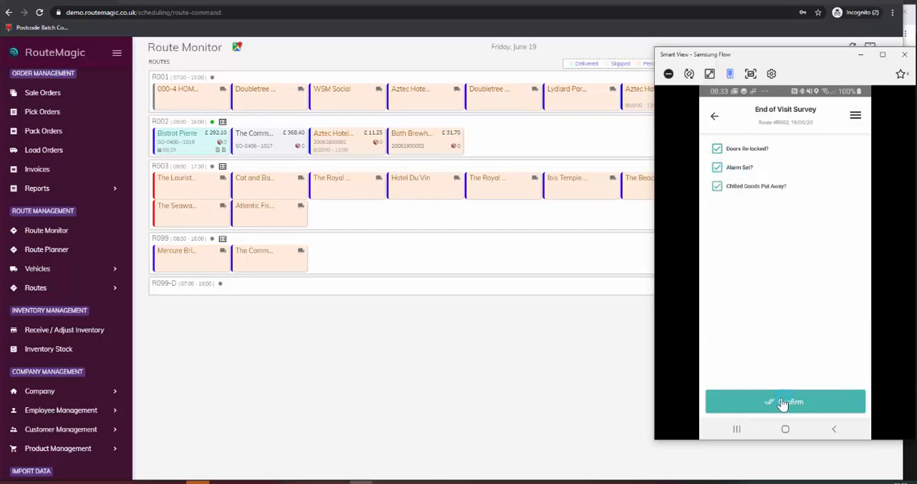
left_click(783, 404)
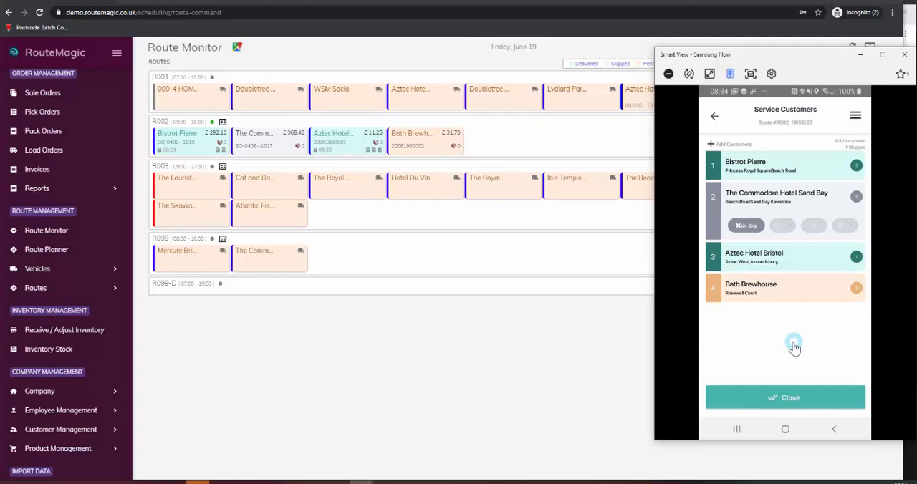
Step: Switch to the web Route Monitor, inspect the van and delivery locations on the current routes map, and close the map
left_click(400, 361)
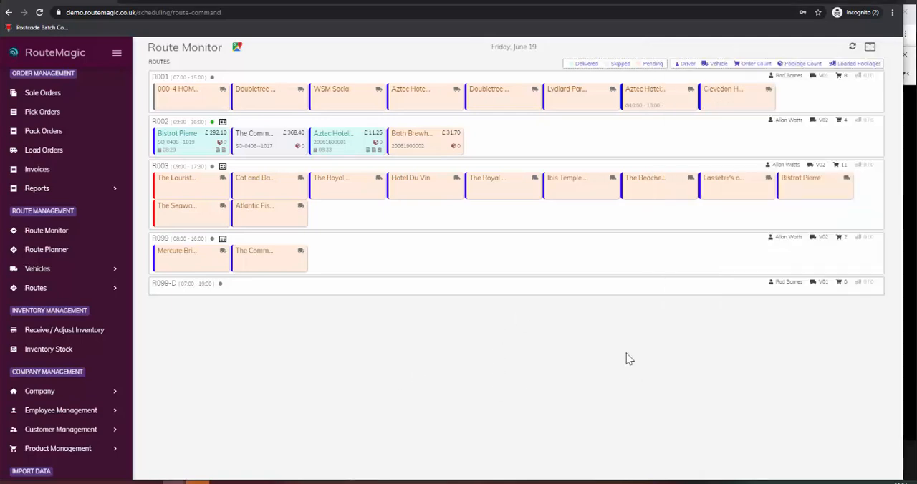
left_click(233, 55)
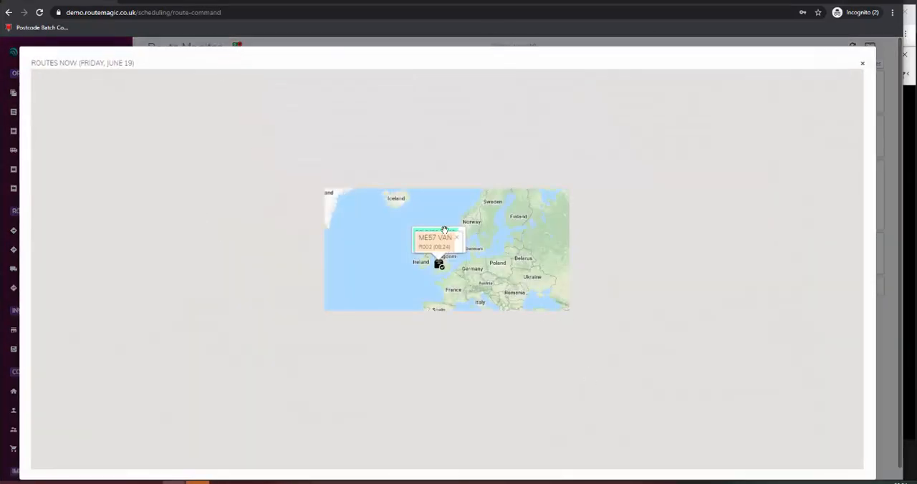
scroll(435, 235, "up", 10)
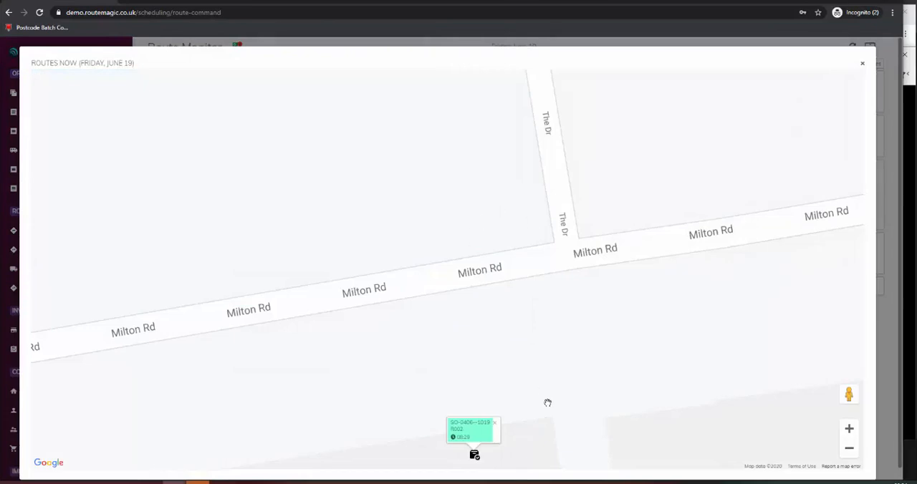
scroll(547, 372, "down", 2)
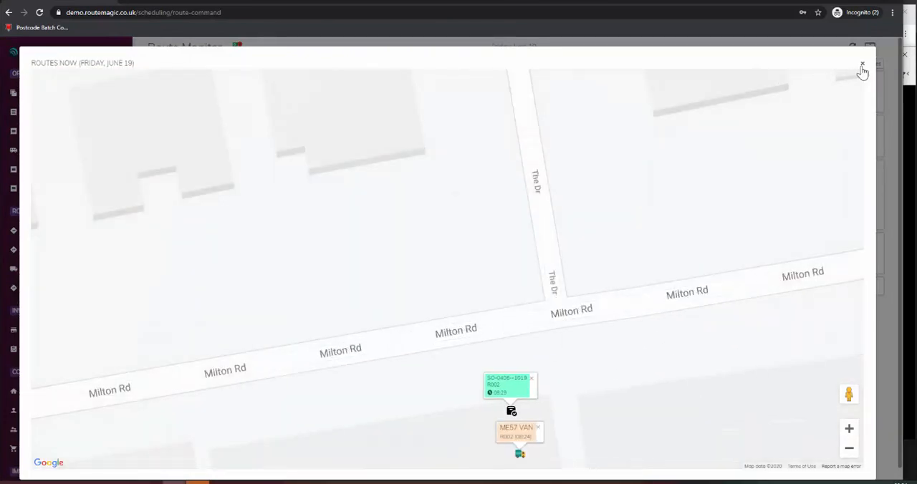
left_click(863, 66)
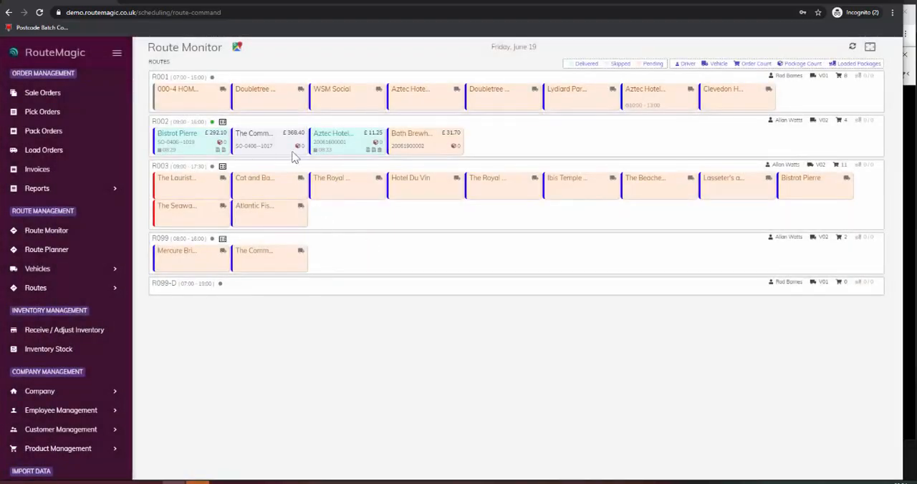
Step: Preview the site visit survey for the Aztec Hotel Bristol delivery on route R002, read its answers, and close it
left_click(378, 151)
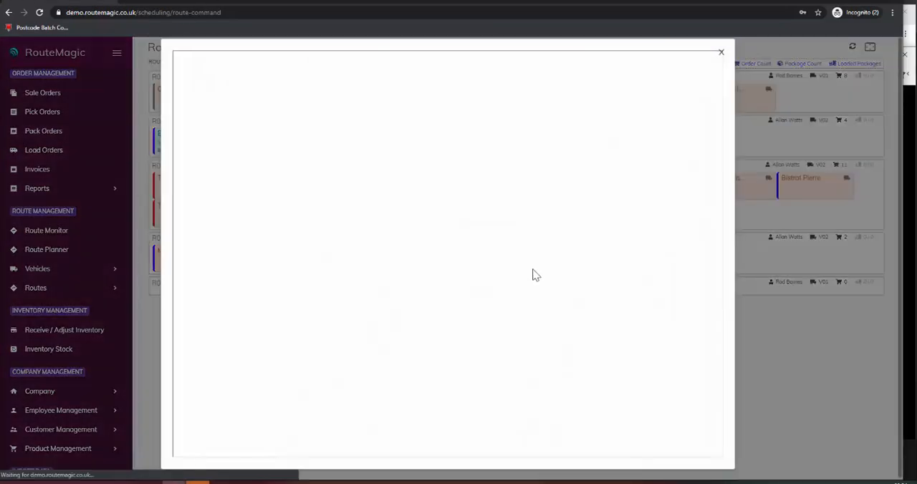
scroll(467, 315, "down", 2)
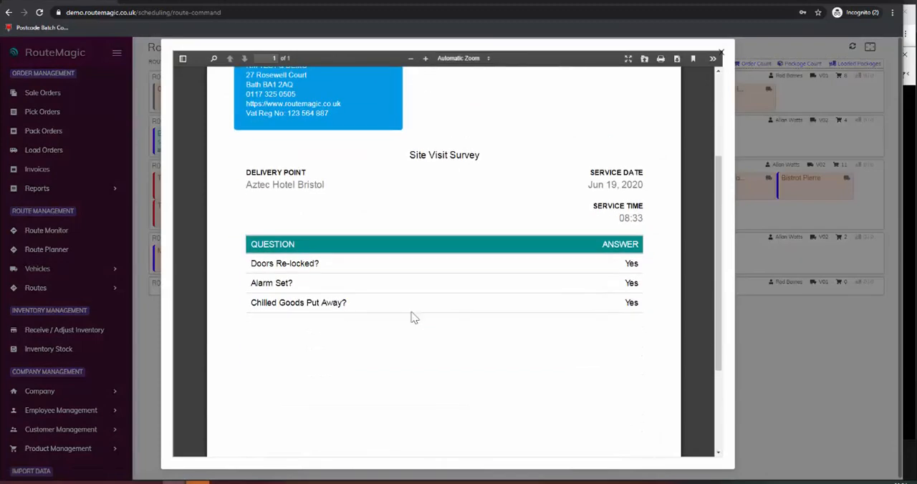
left_click(721, 52)
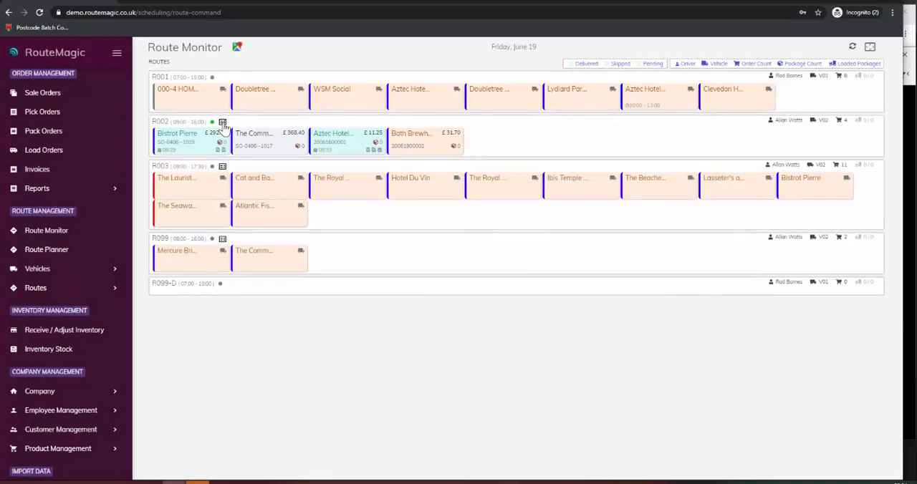
Step: Open route R002's vehicle inspection report, read the condition answers and signature, and close the report
left_click(223, 124)
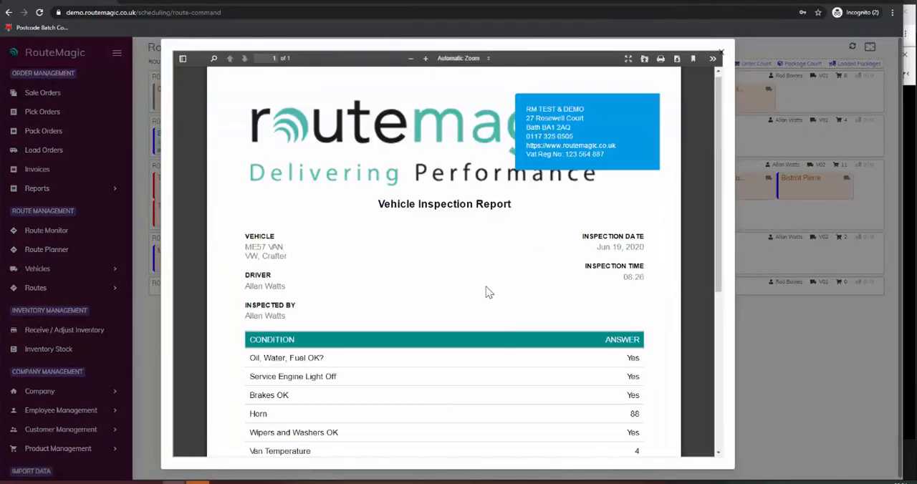
scroll(510, 281, "down", 3)
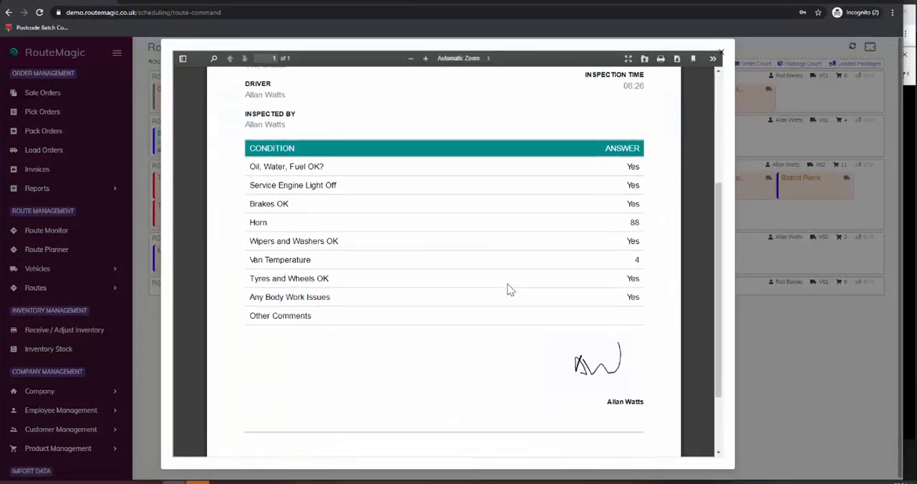
left_click(722, 55)
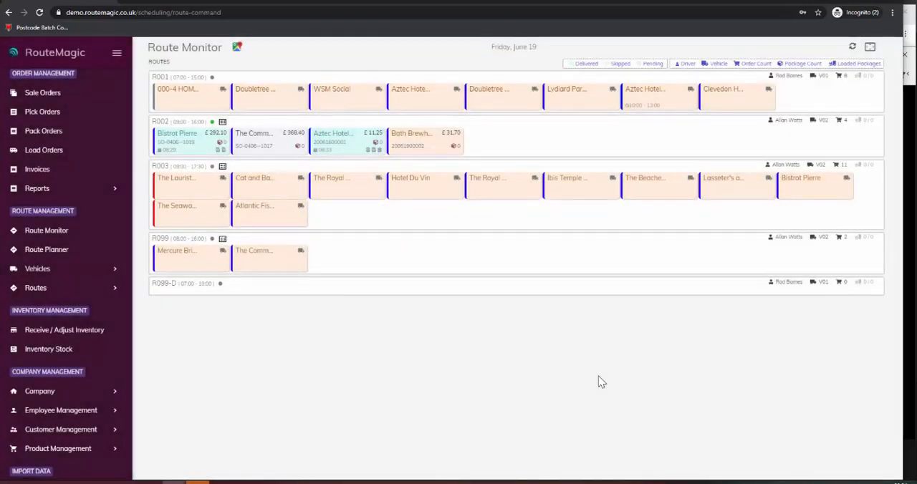